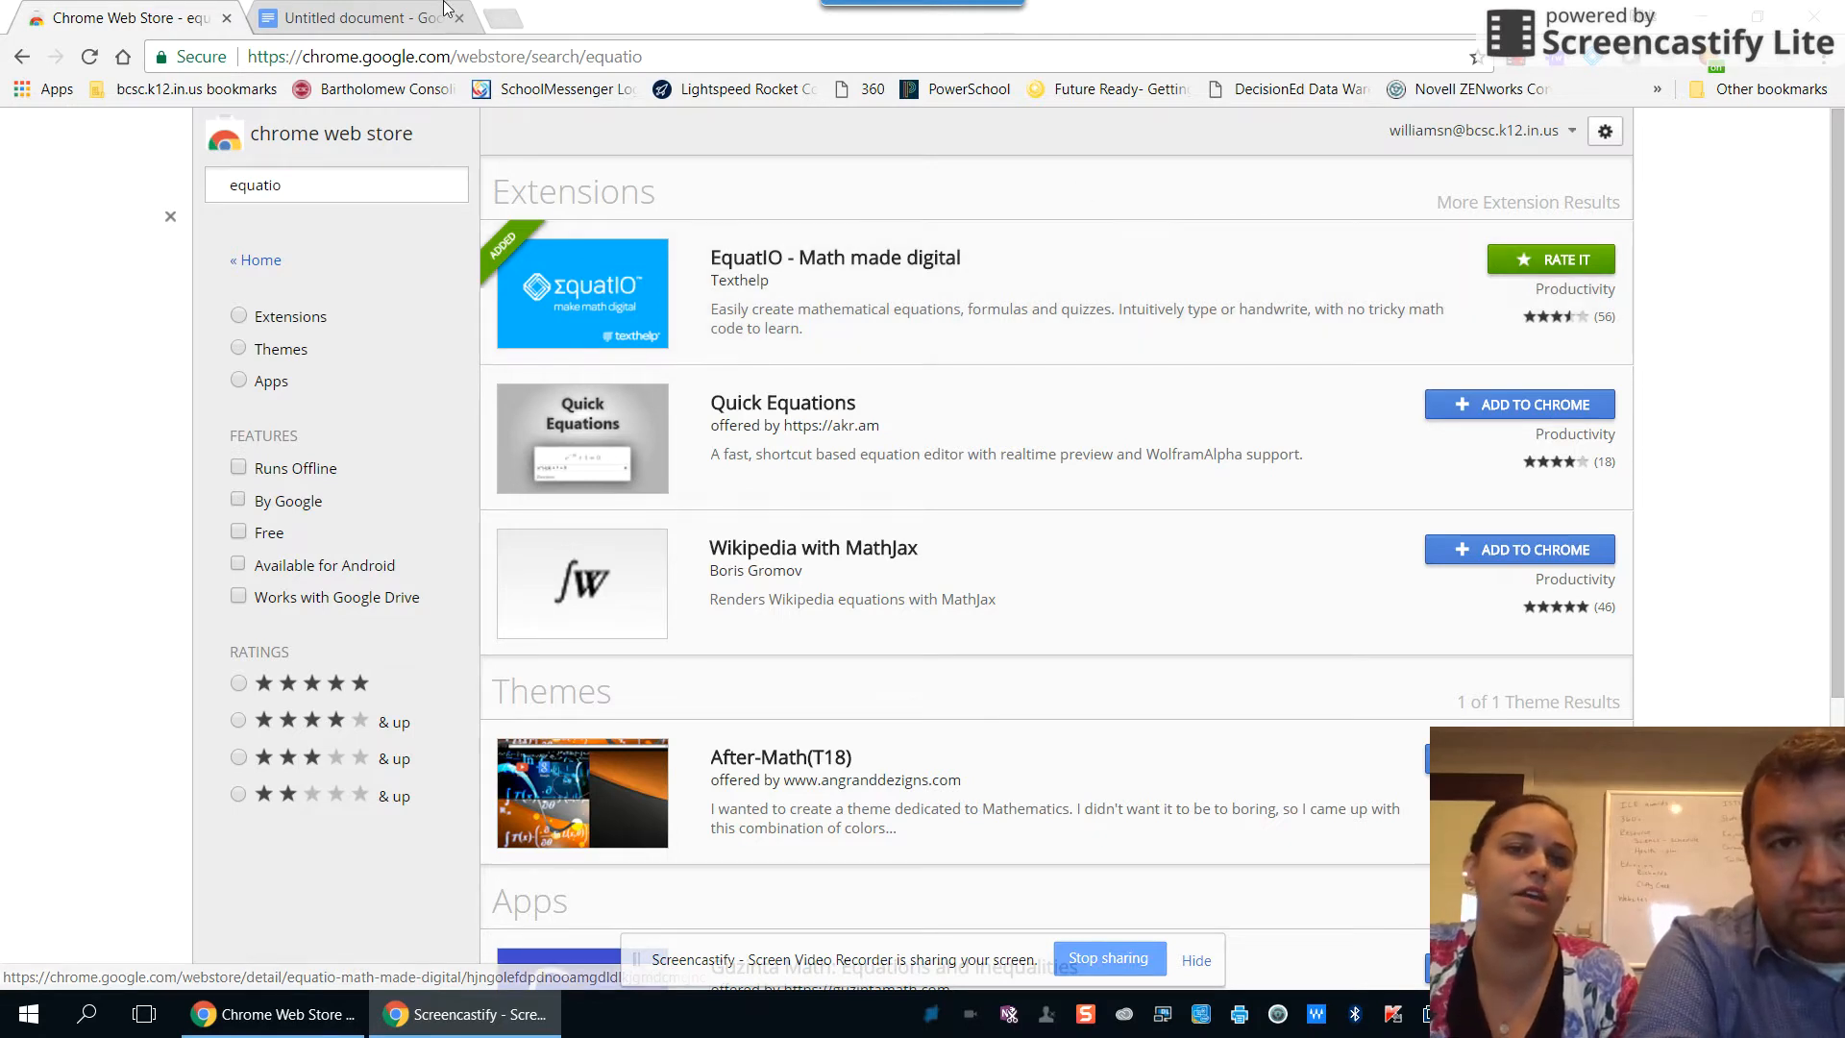
# Switch to the untitled Google document, open the EquatIO editor and enter the equation 8+7x=y.
pyautogui.click(418, 19)
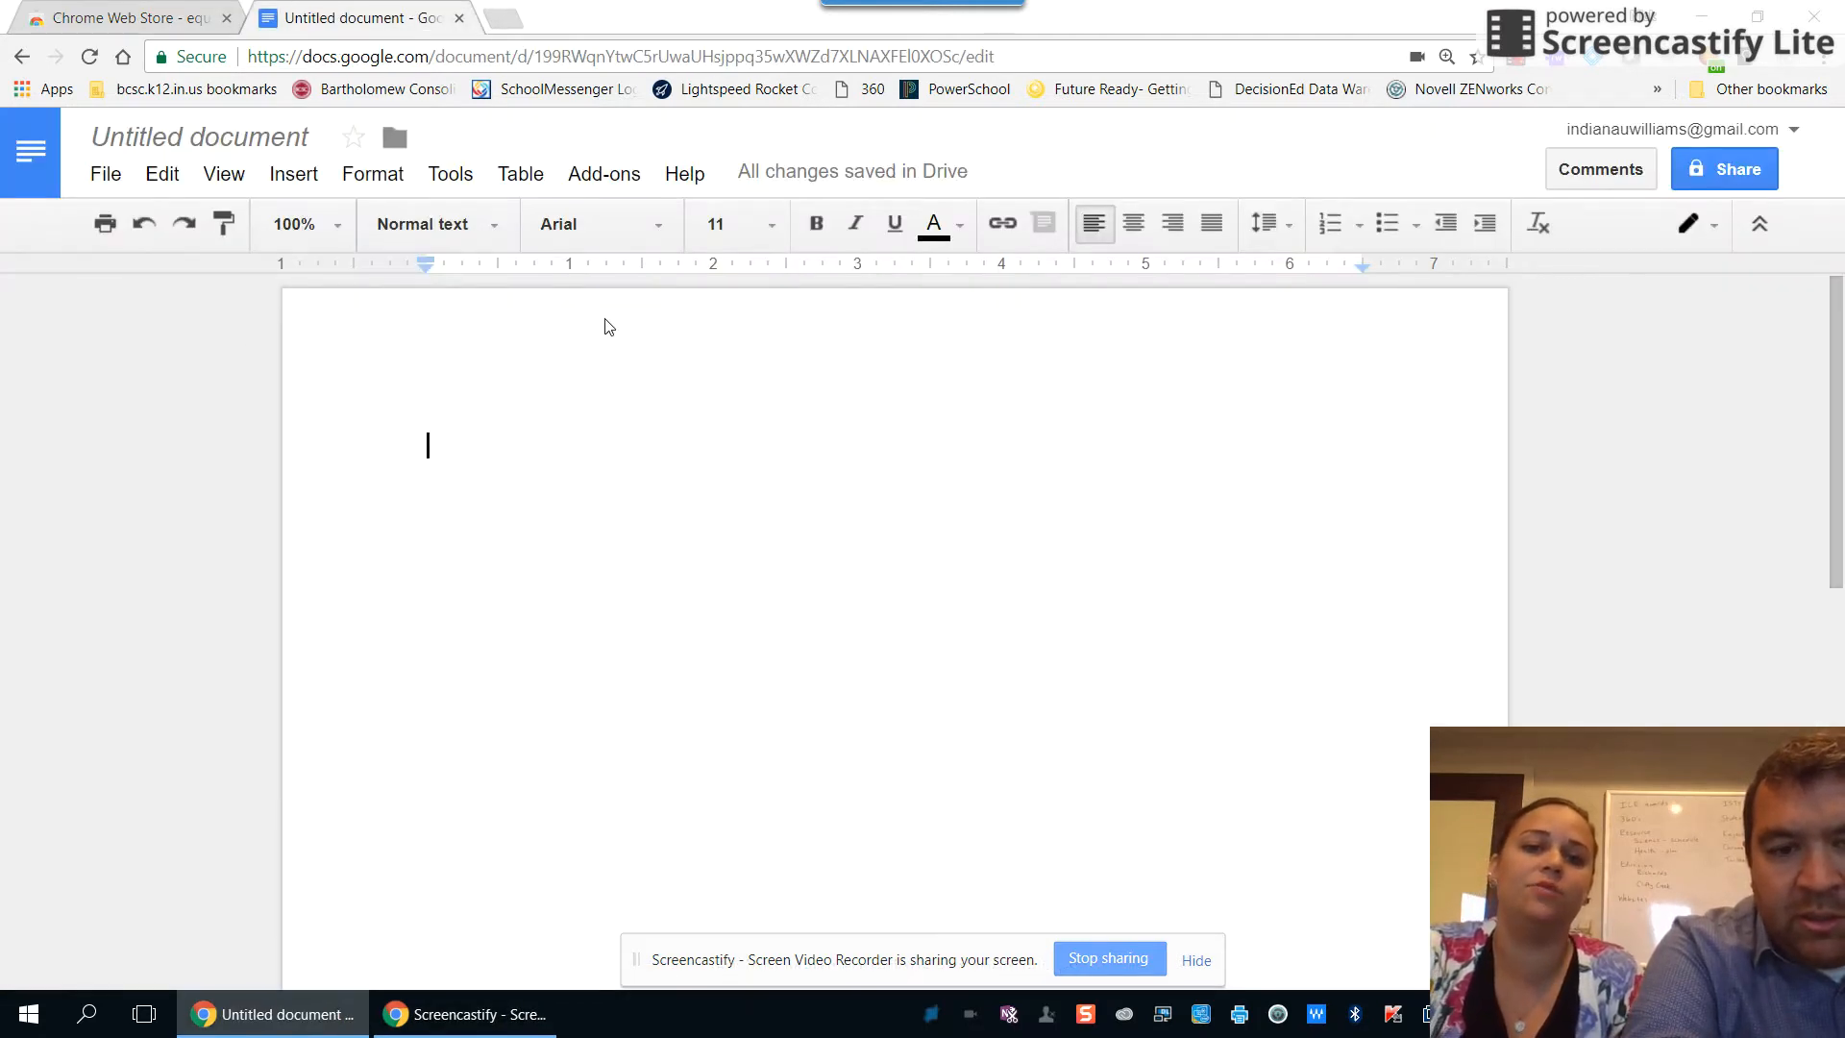
pyautogui.click(1598, 60)
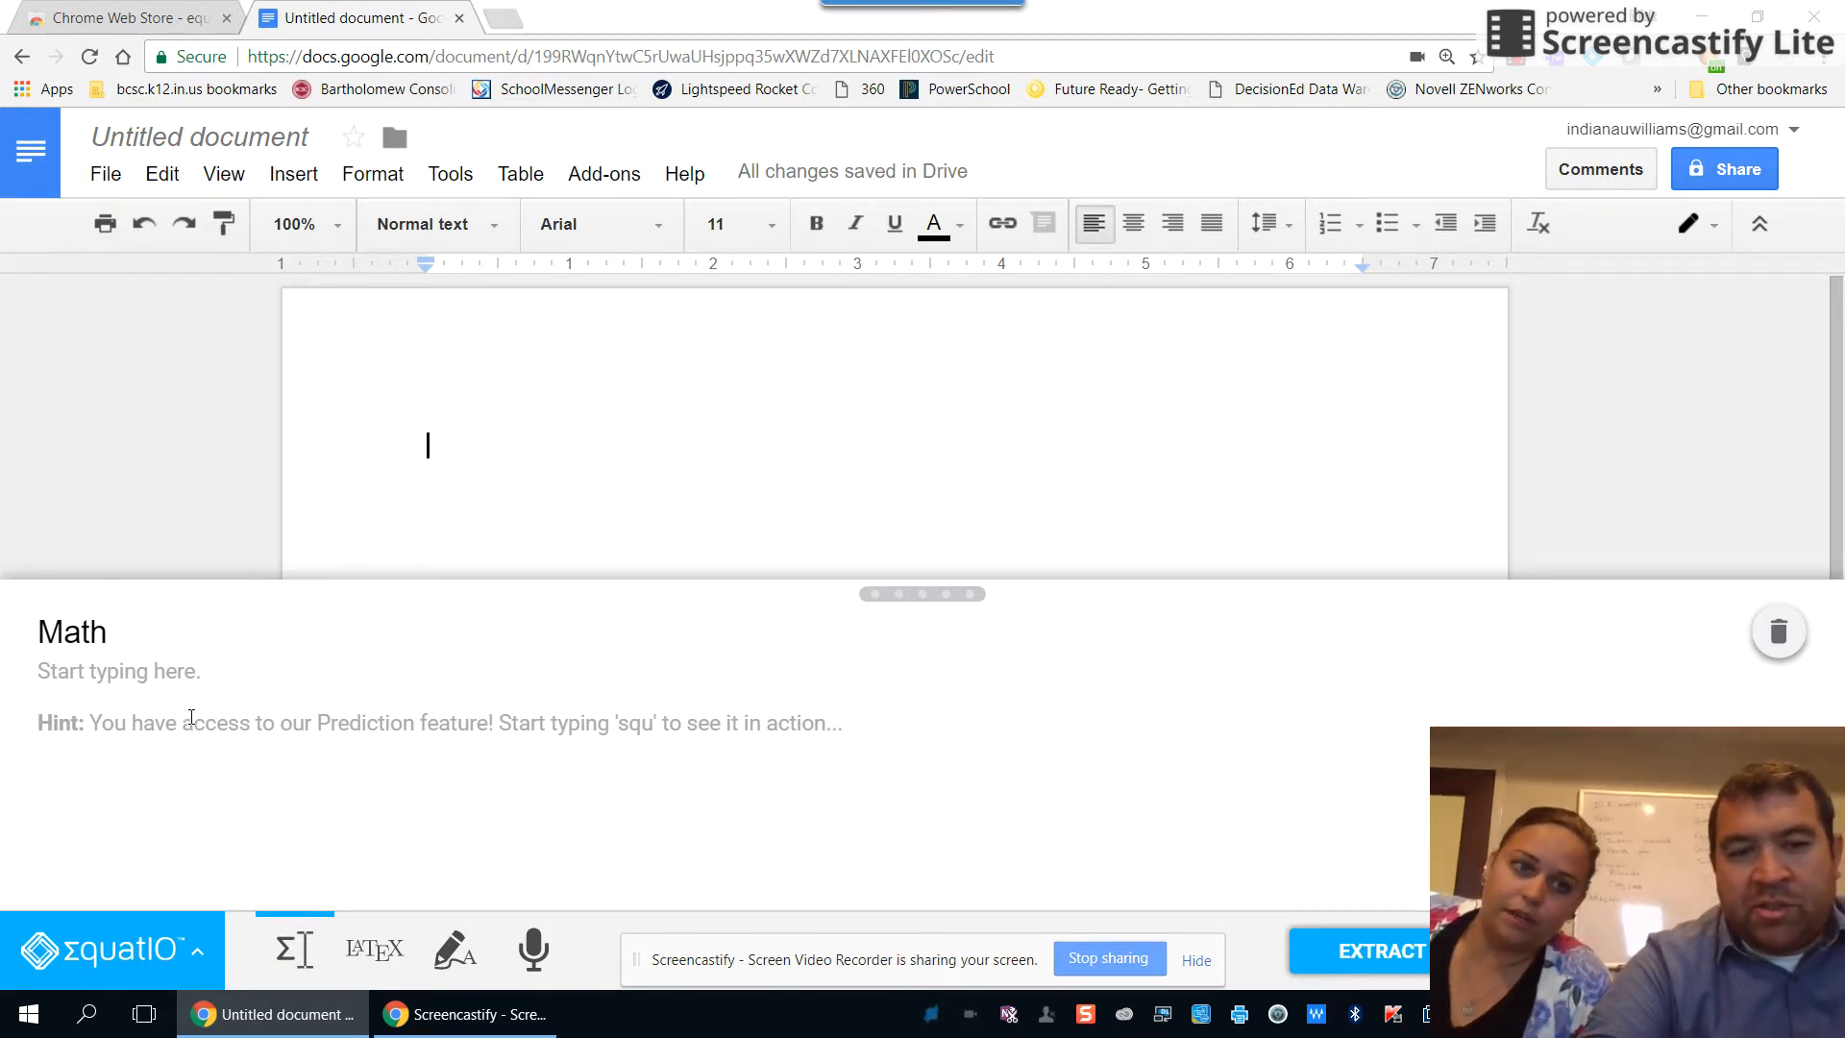
pyautogui.click(152, 685)
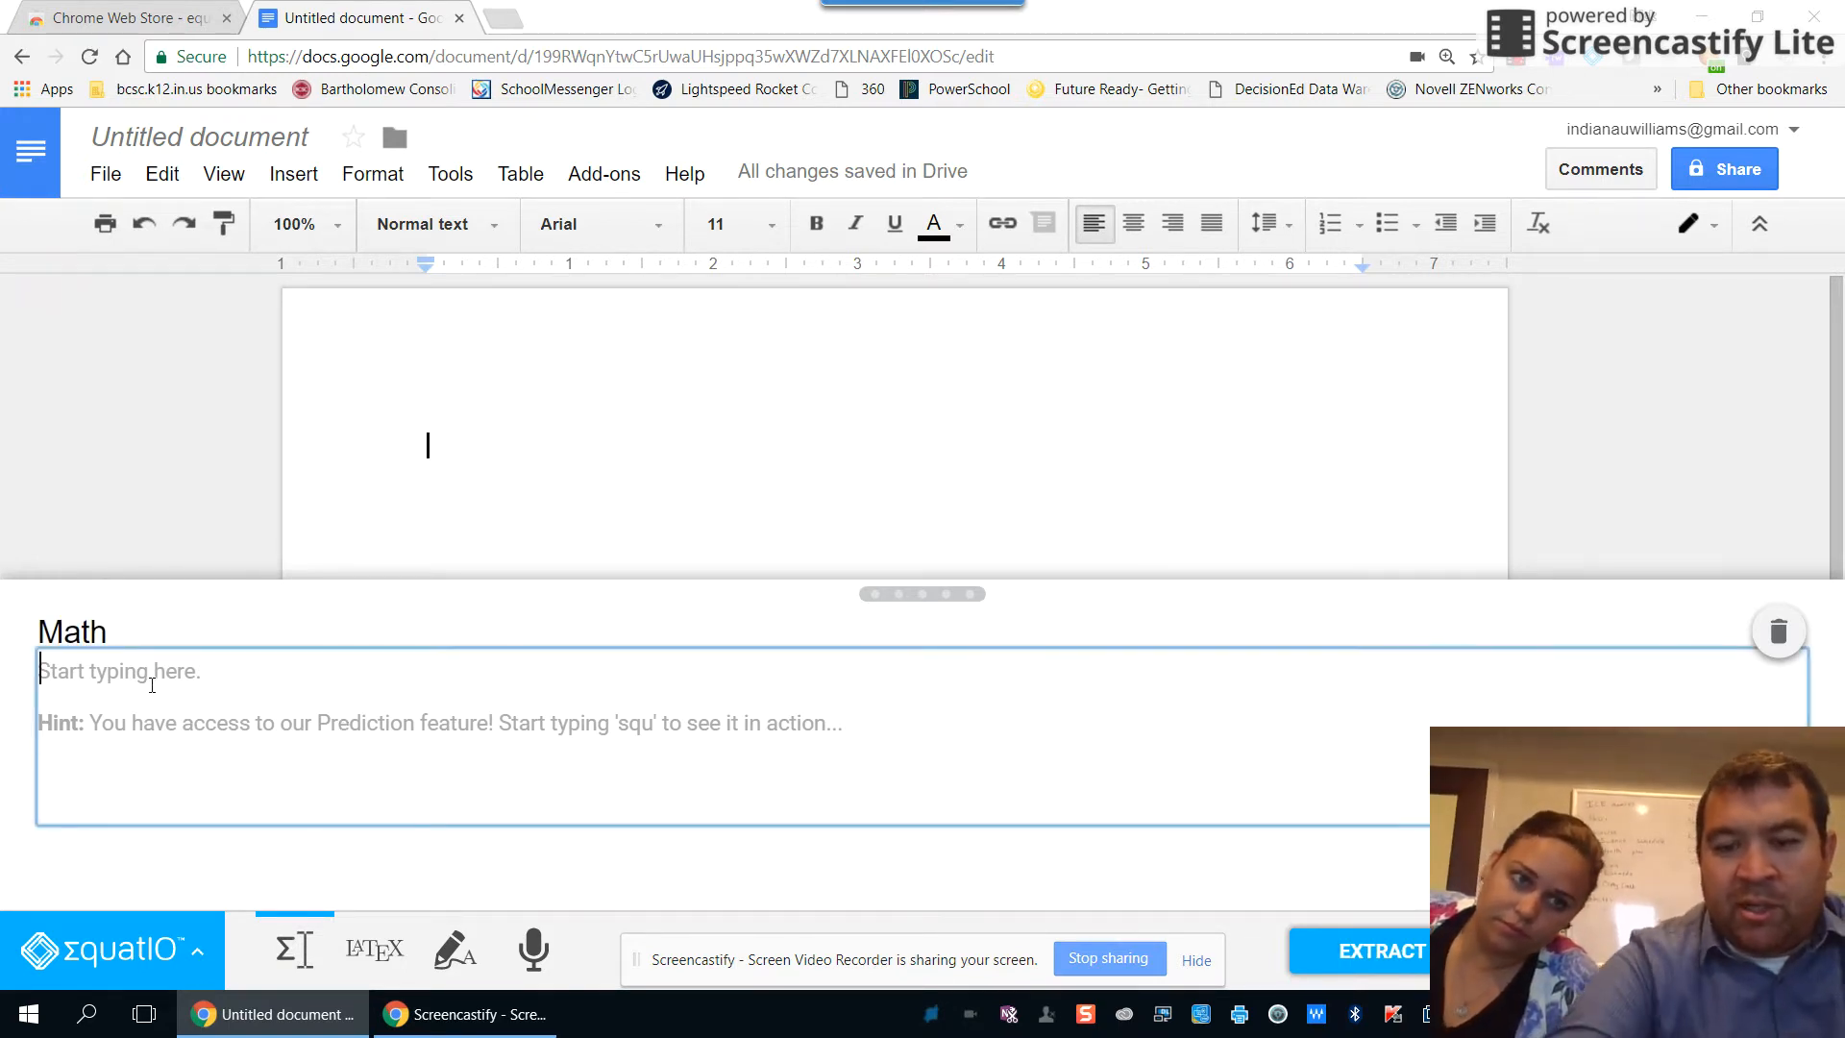
pyautogui.write('8')
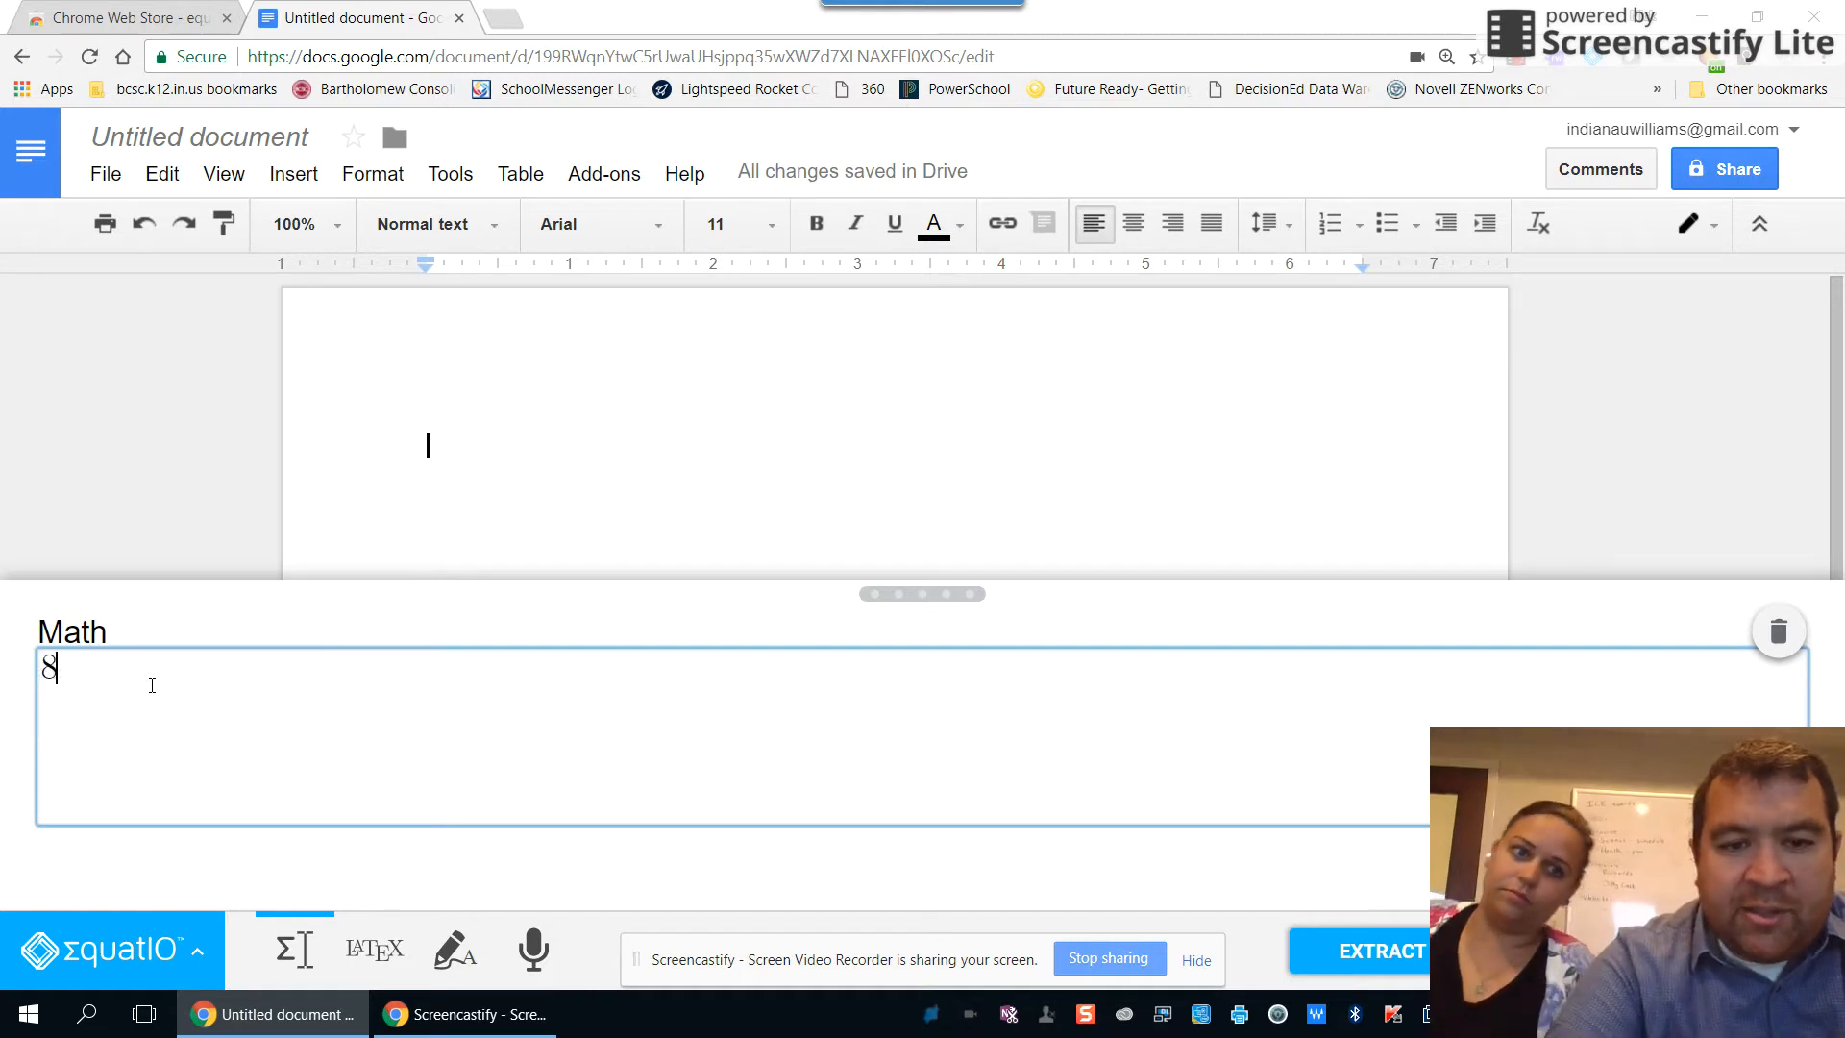
pyautogui.write('+7')
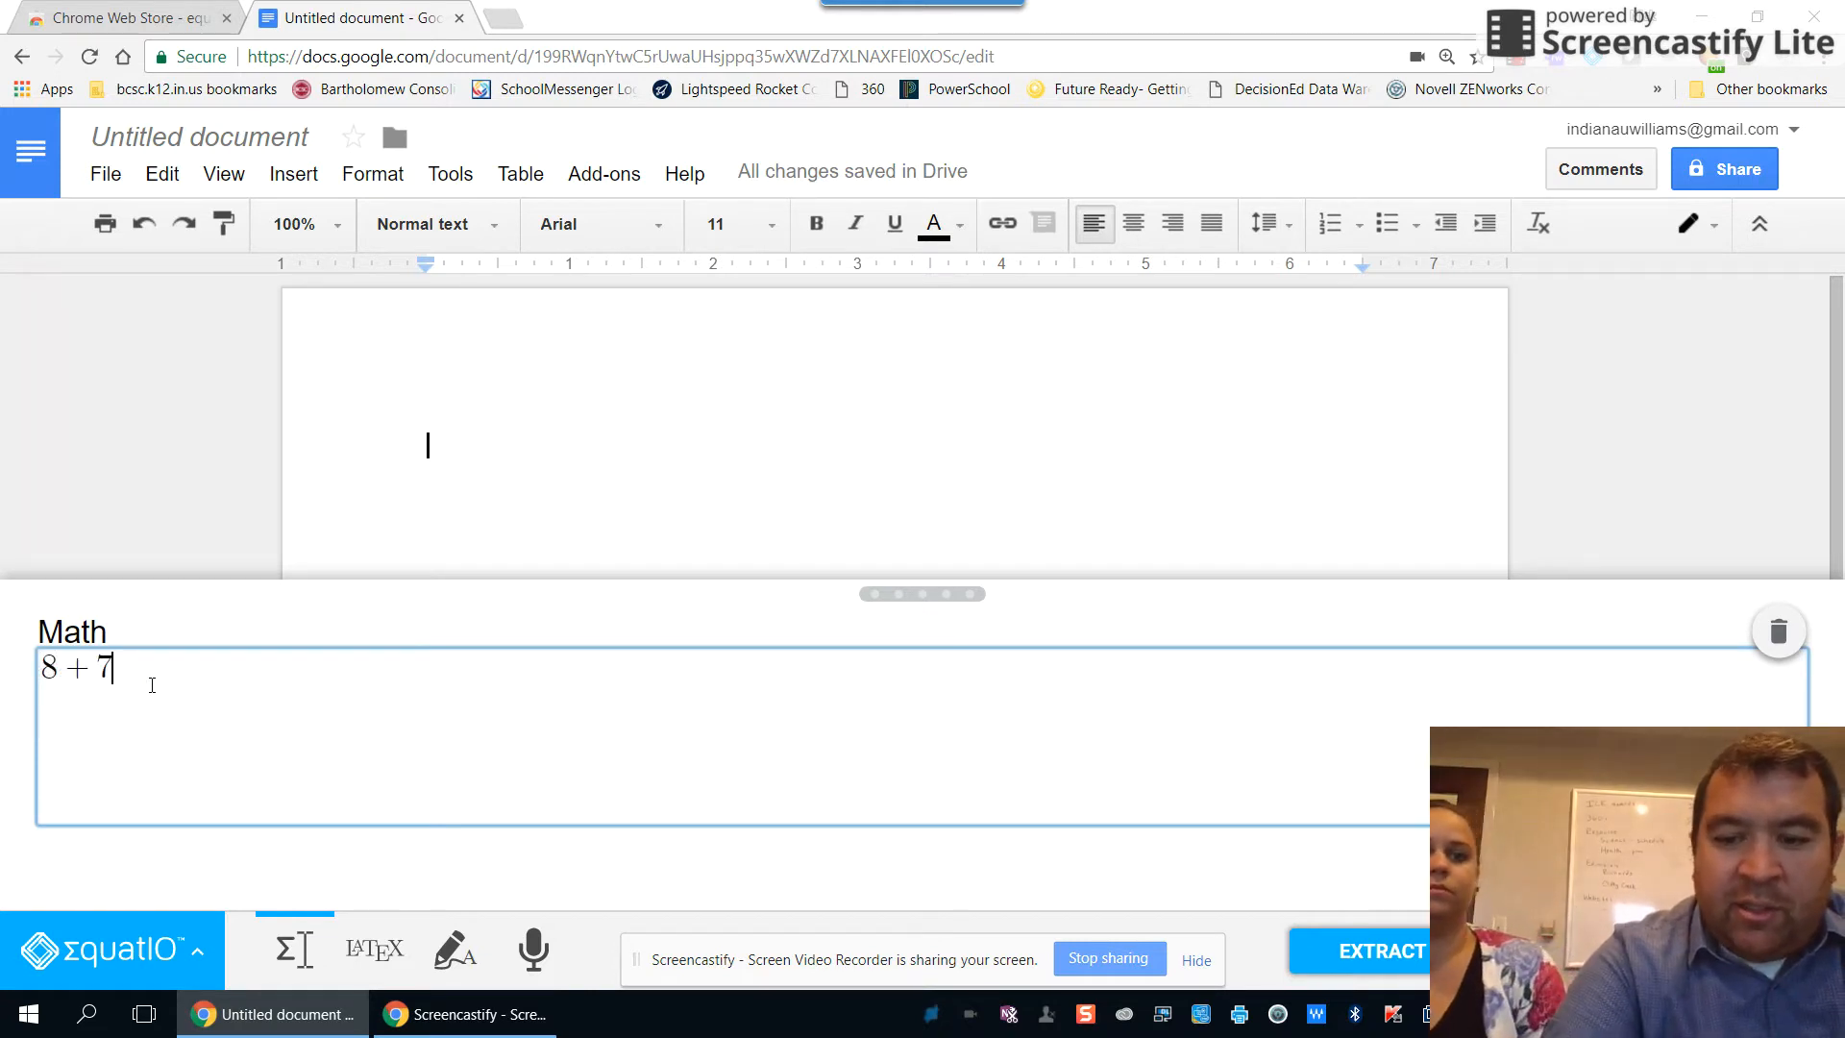
pyautogui.write('x=y')
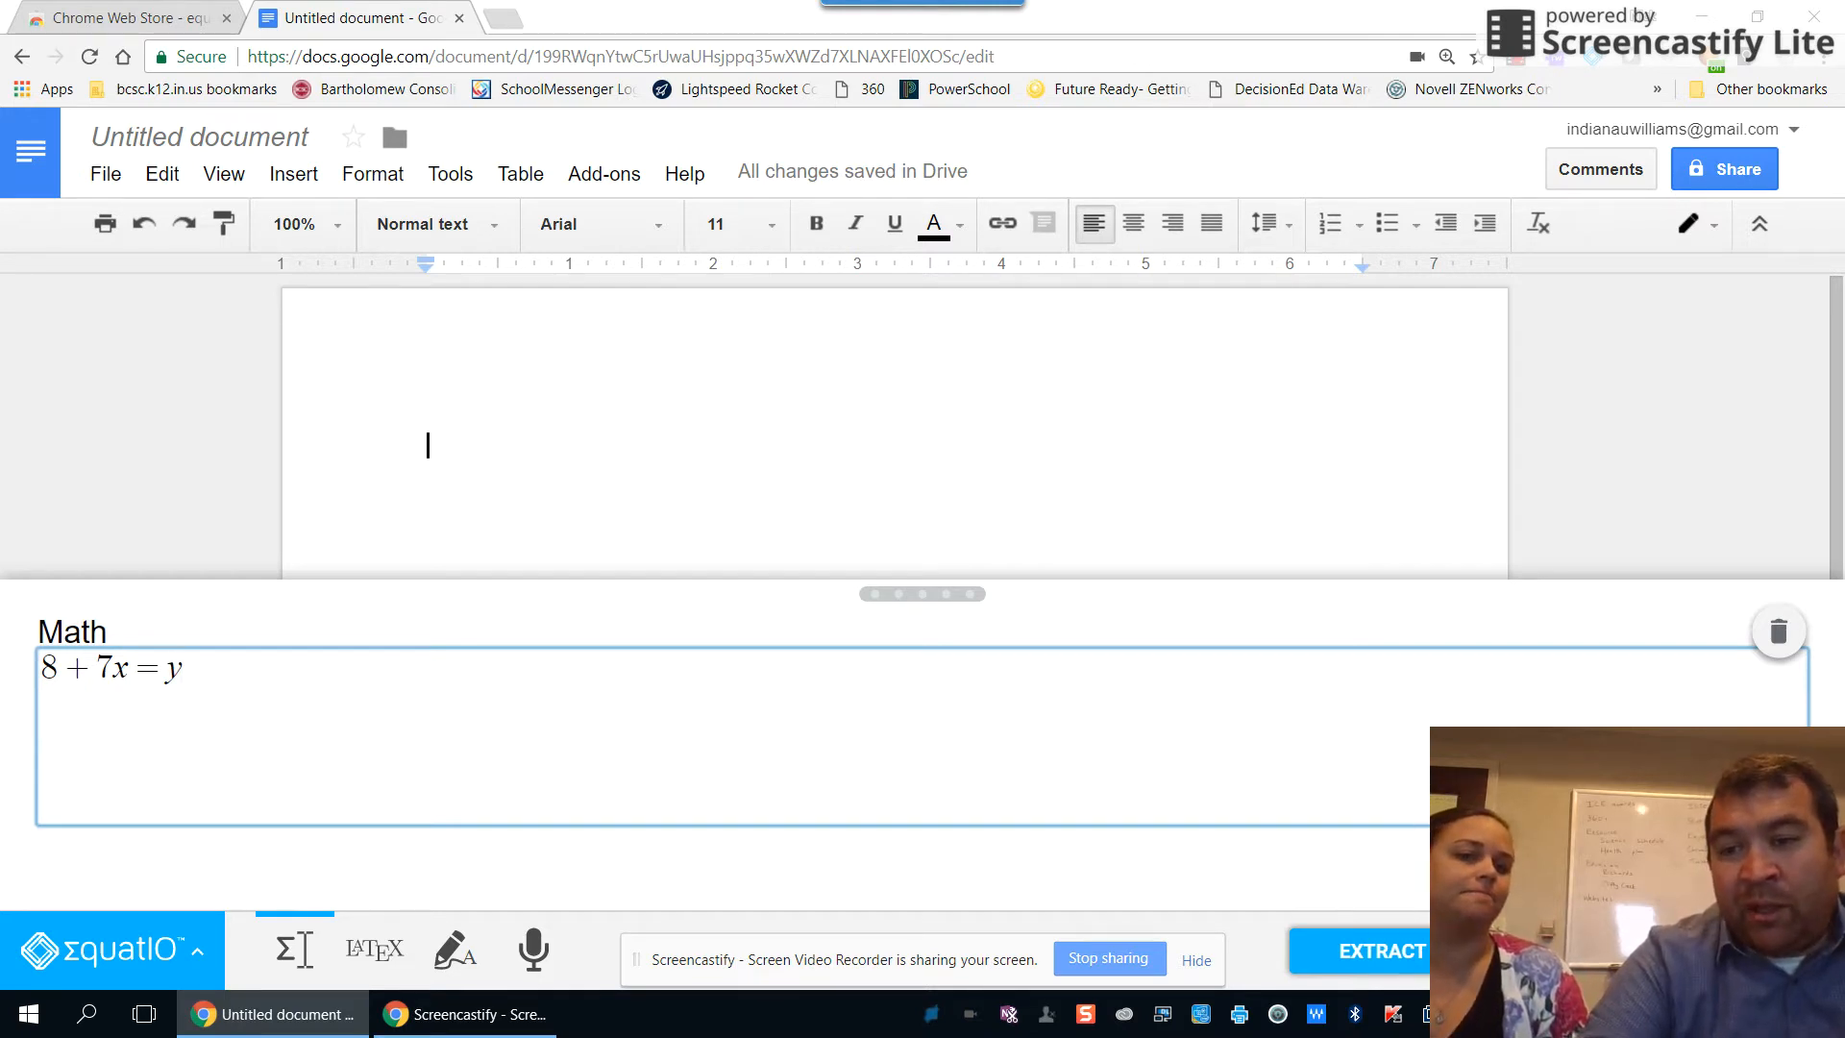
# Insert the equation 8+7x=y into the document and start a new line below it.
pyautogui.click(1681, 950)
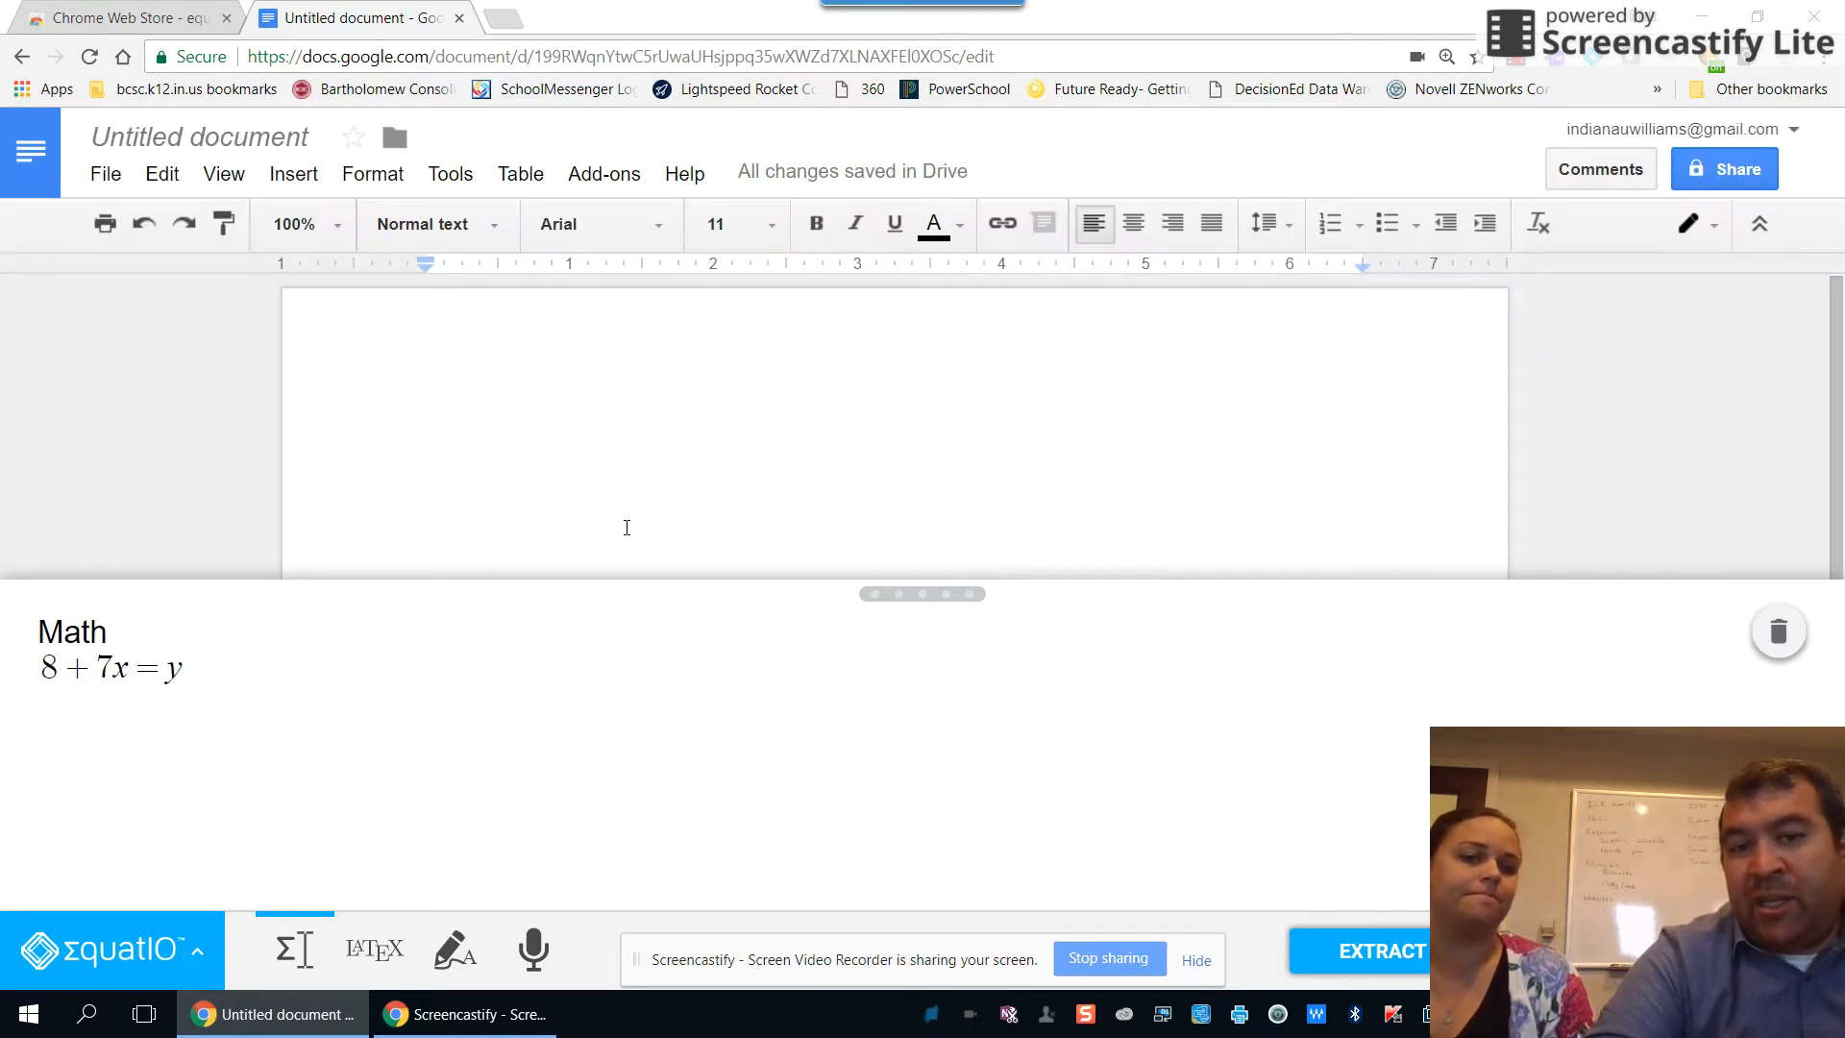
pyautogui.moveTo(581, 432); pyautogui.dragTo(753, 423)
pyautogui.click(762, 426)
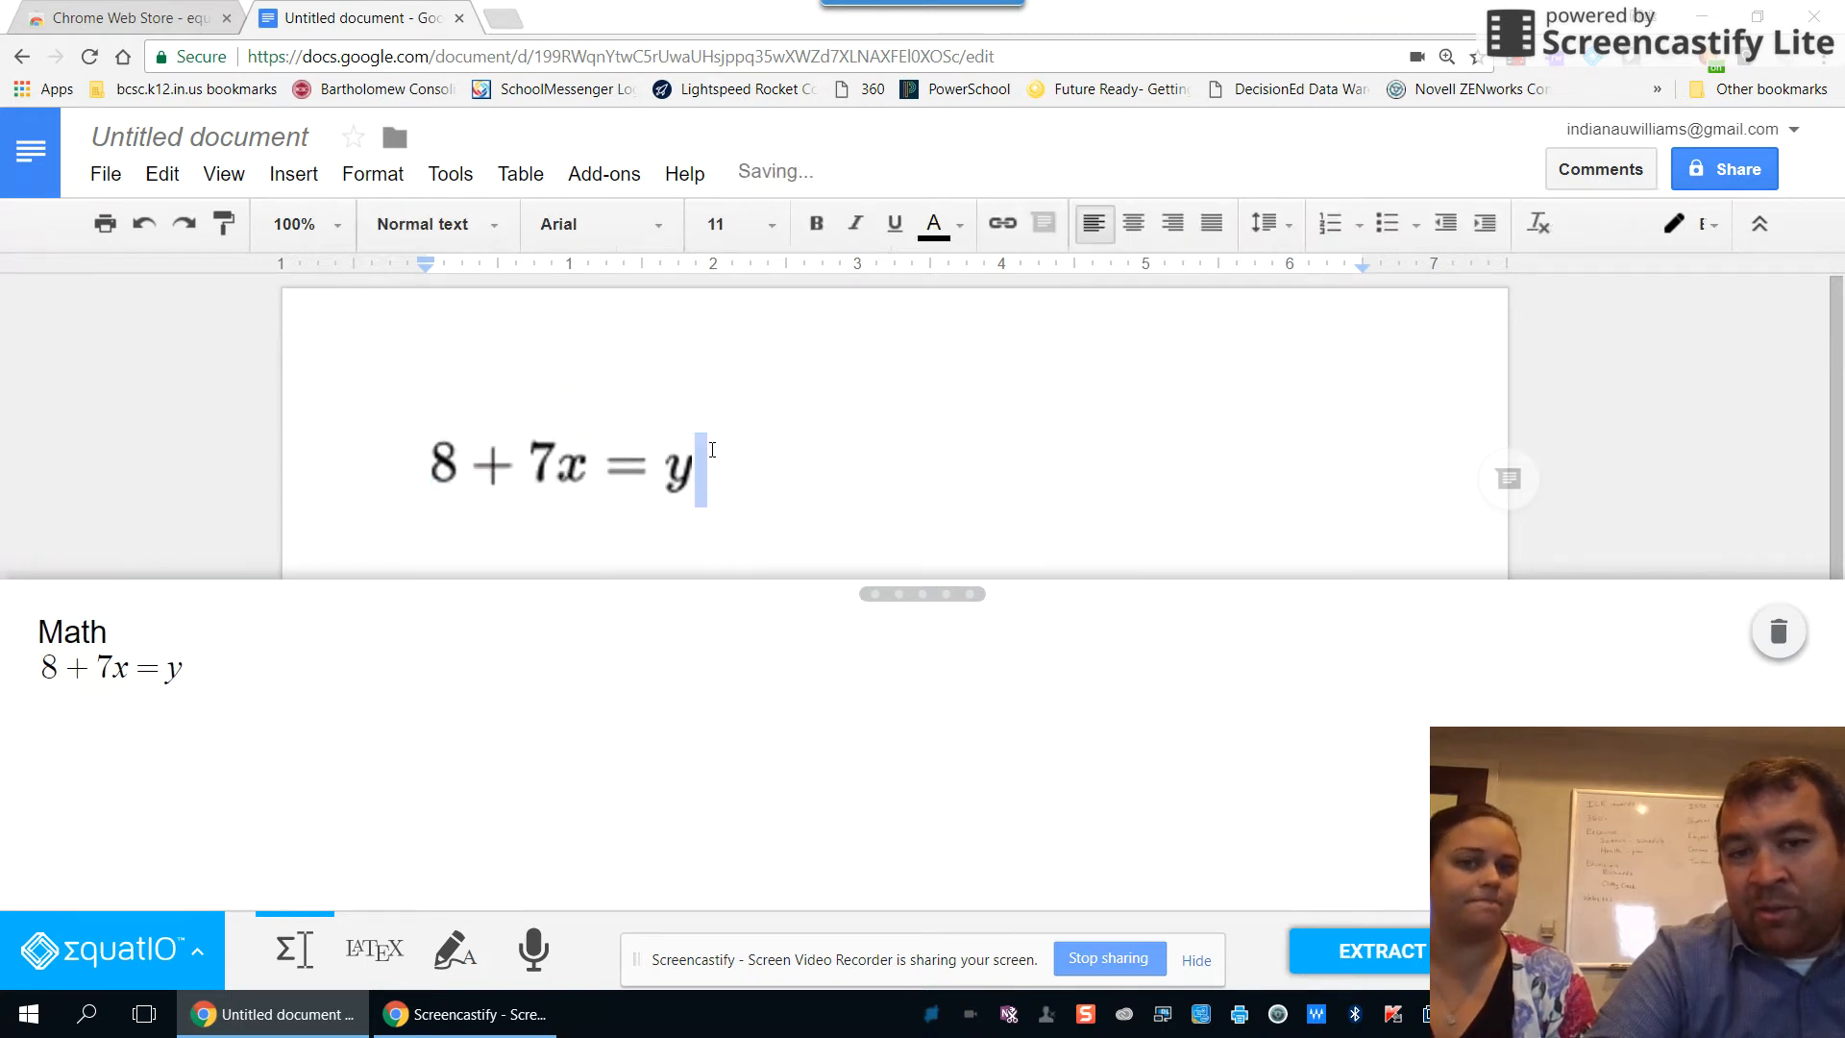
pyautogui.click(216, 666)
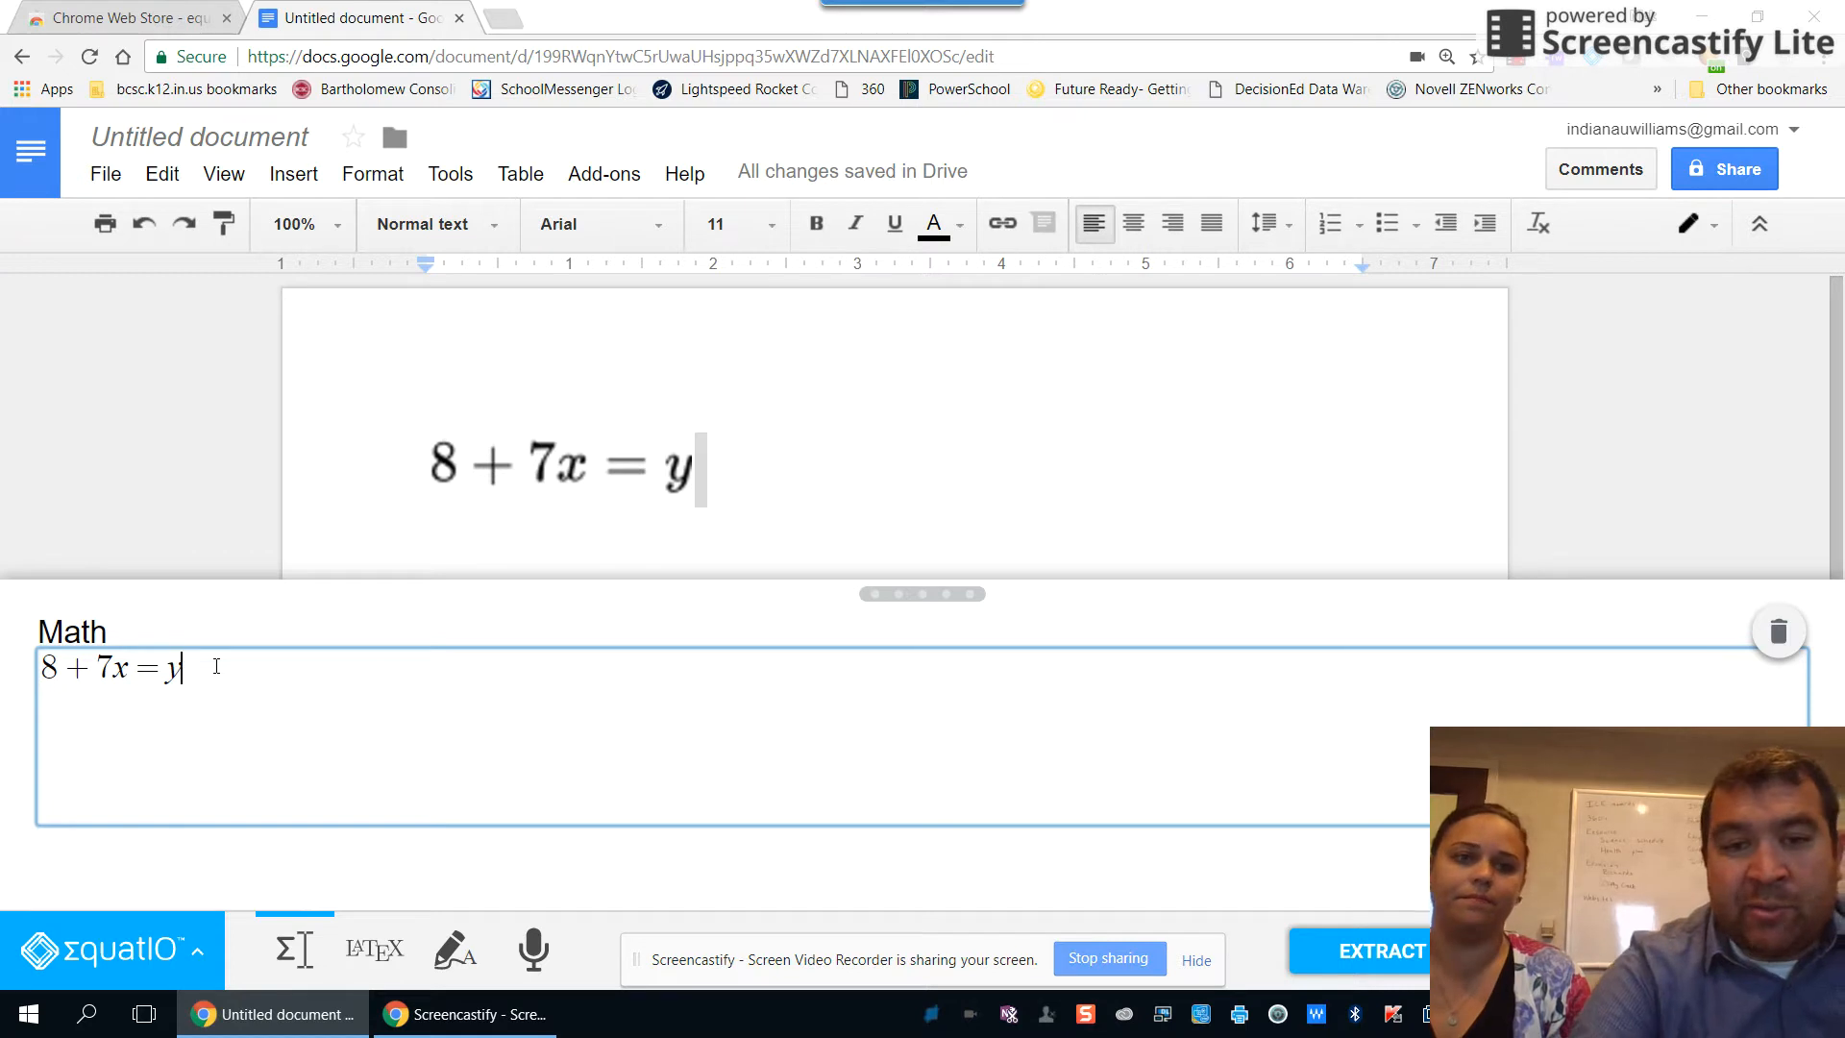
pyautogui.click(743, 463)
pyautogui.press('Return')
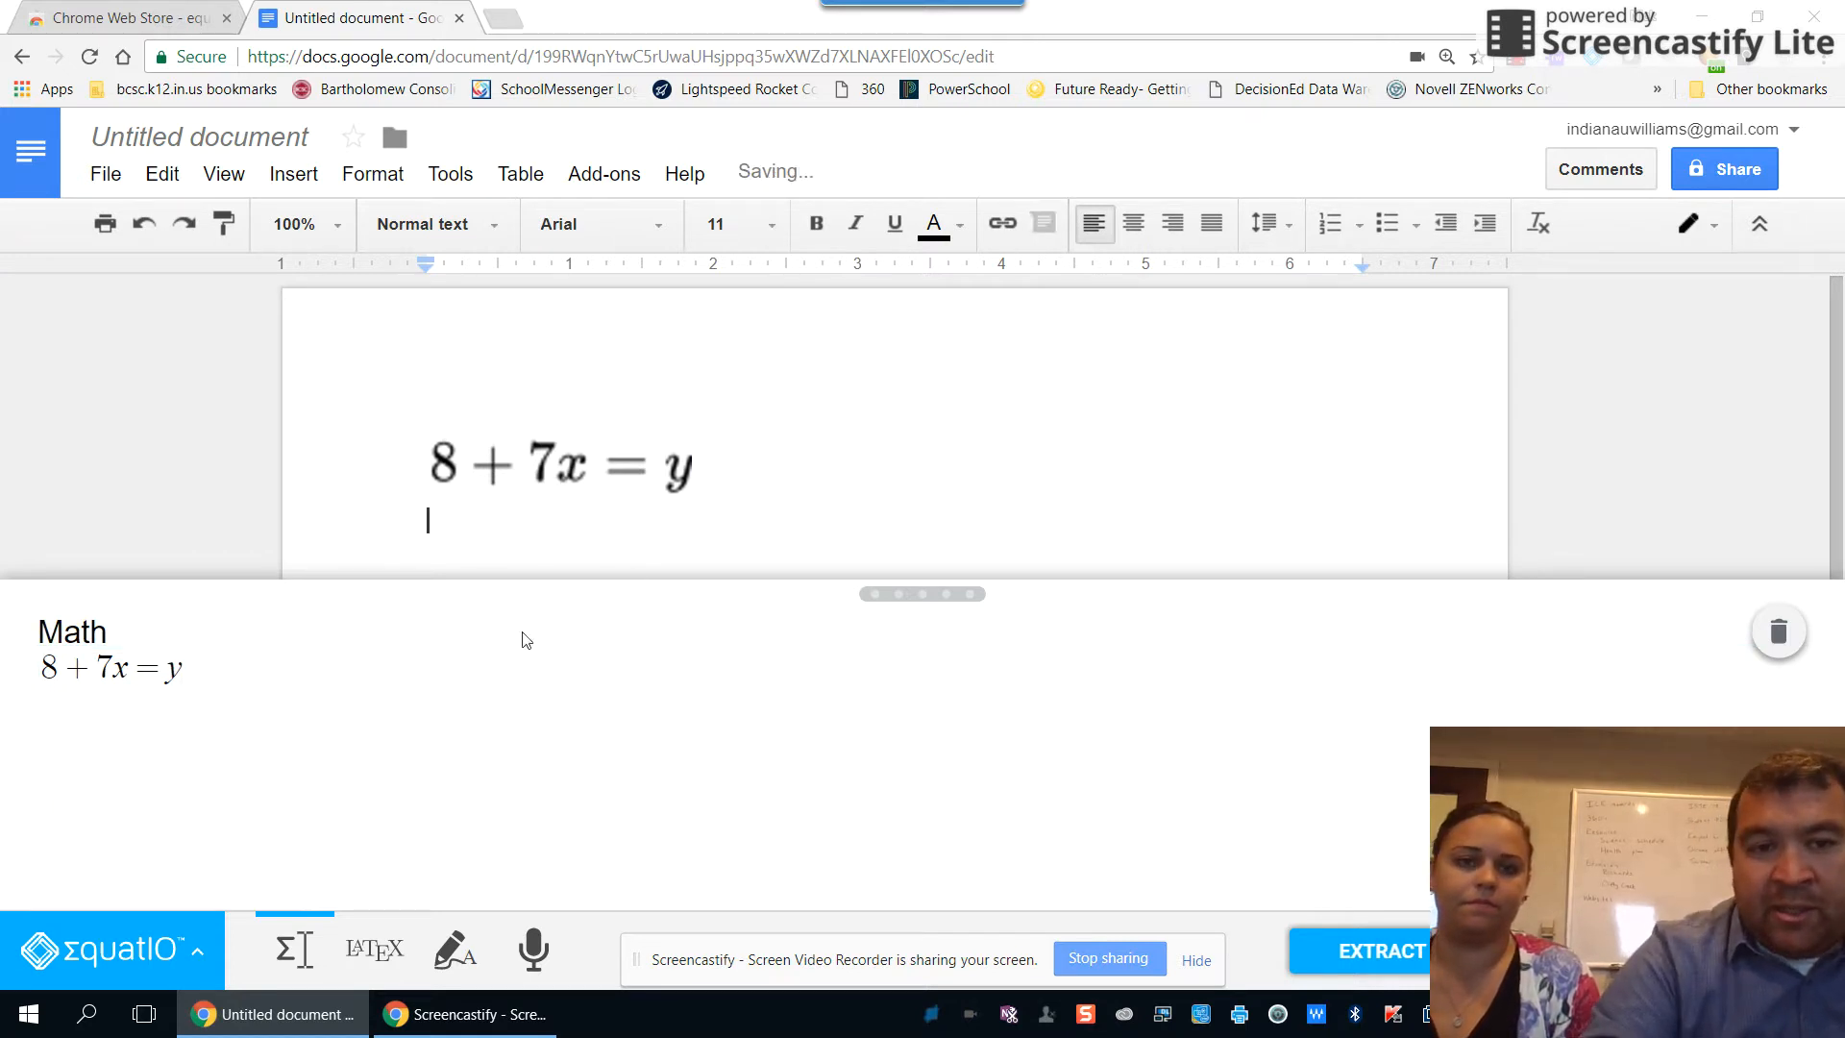
# Replace the equation in the math editor with the predicted "one half" fraction.
pyautogui.click(166, 670)
pyautogui.moveTo(183, 670); pyautogui.dragTo(24, 662)
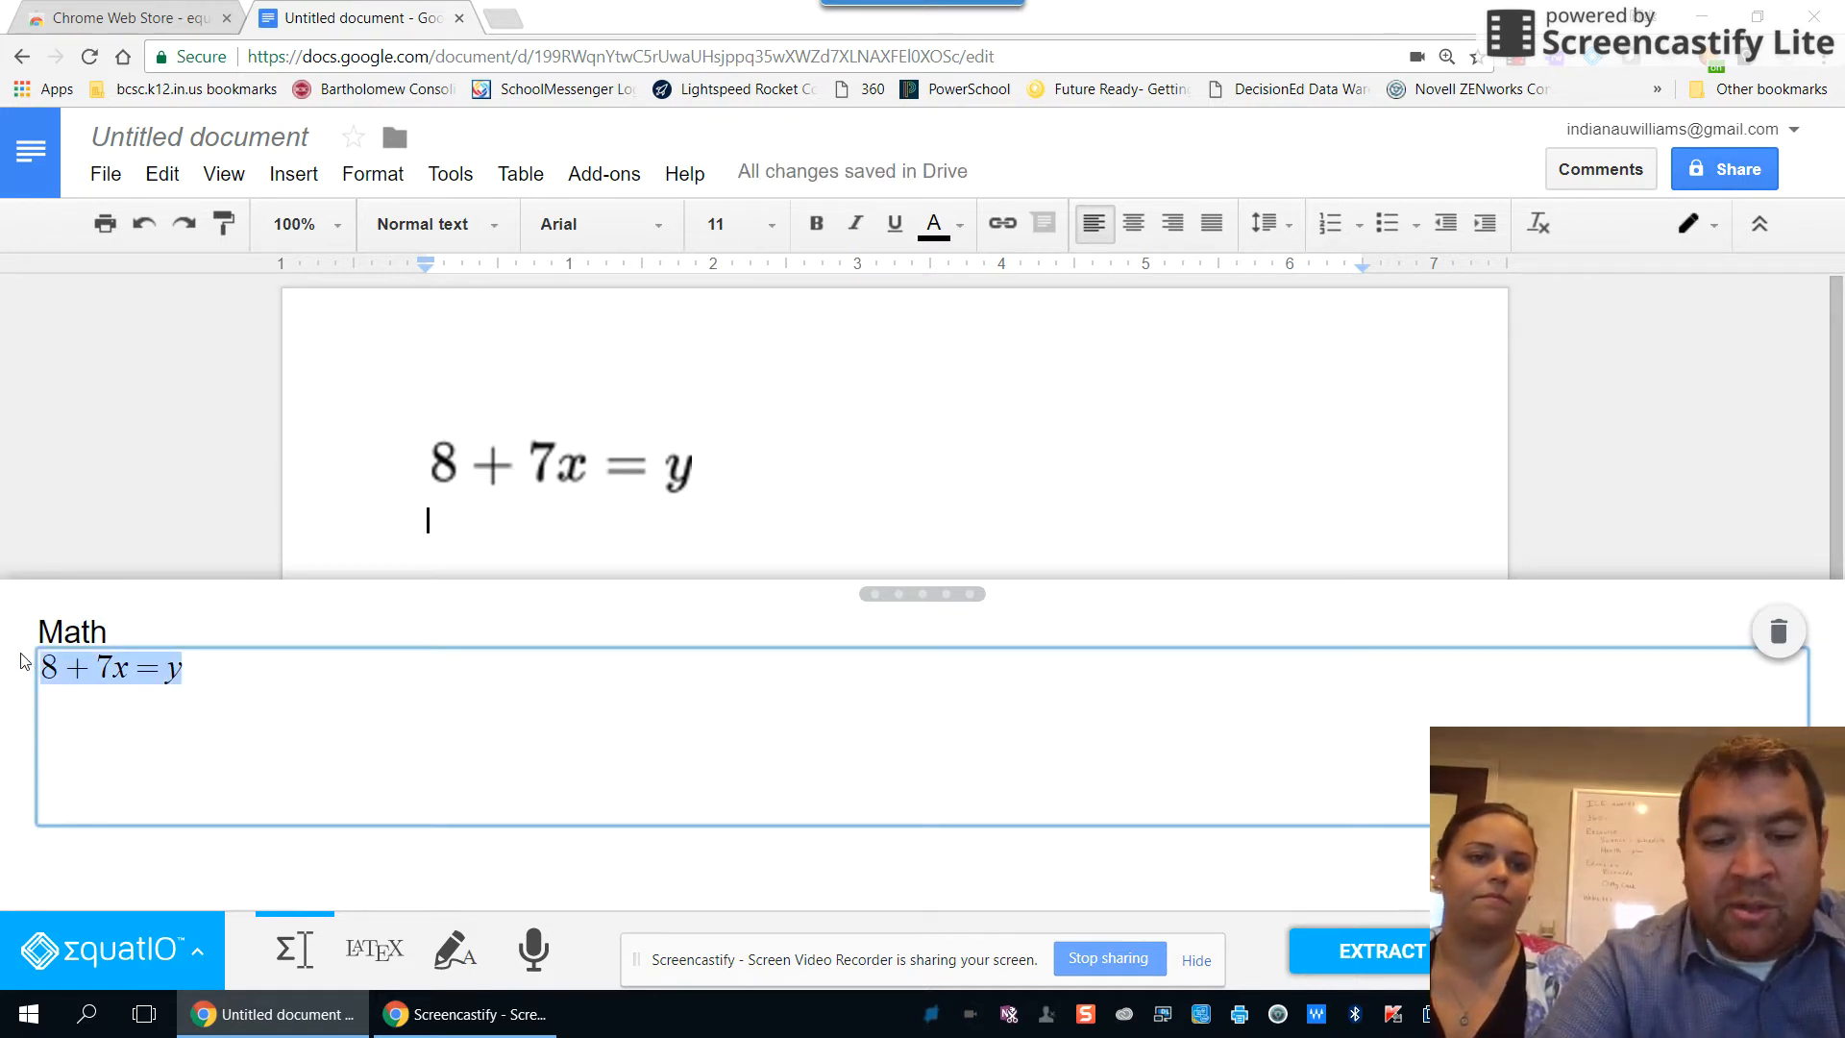
pyautogui.write('eight')
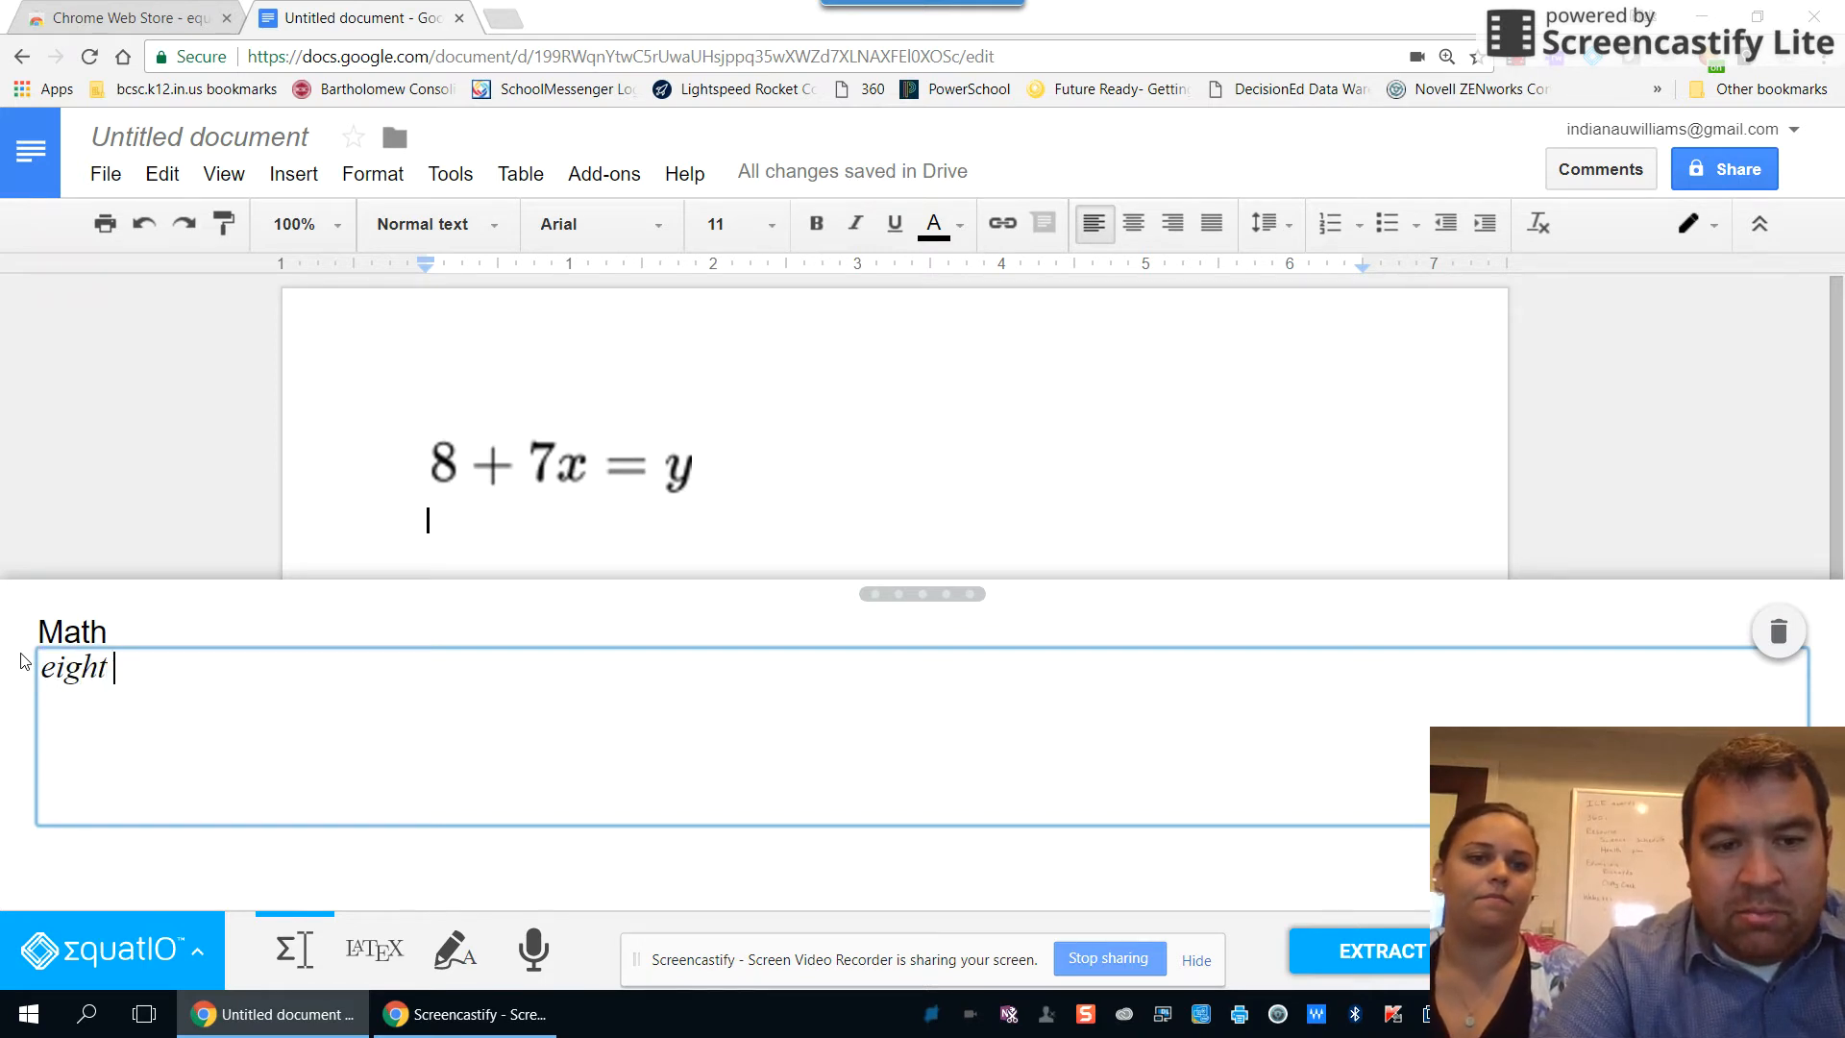
pyautogui.press('BackSpace')
pyautogui.press('BackSpace')
pyautogui.press('BackSpace')
pyautogui.press('BackSpace')
pyautogui.press('BackSpace')
pyautogui.write('one')
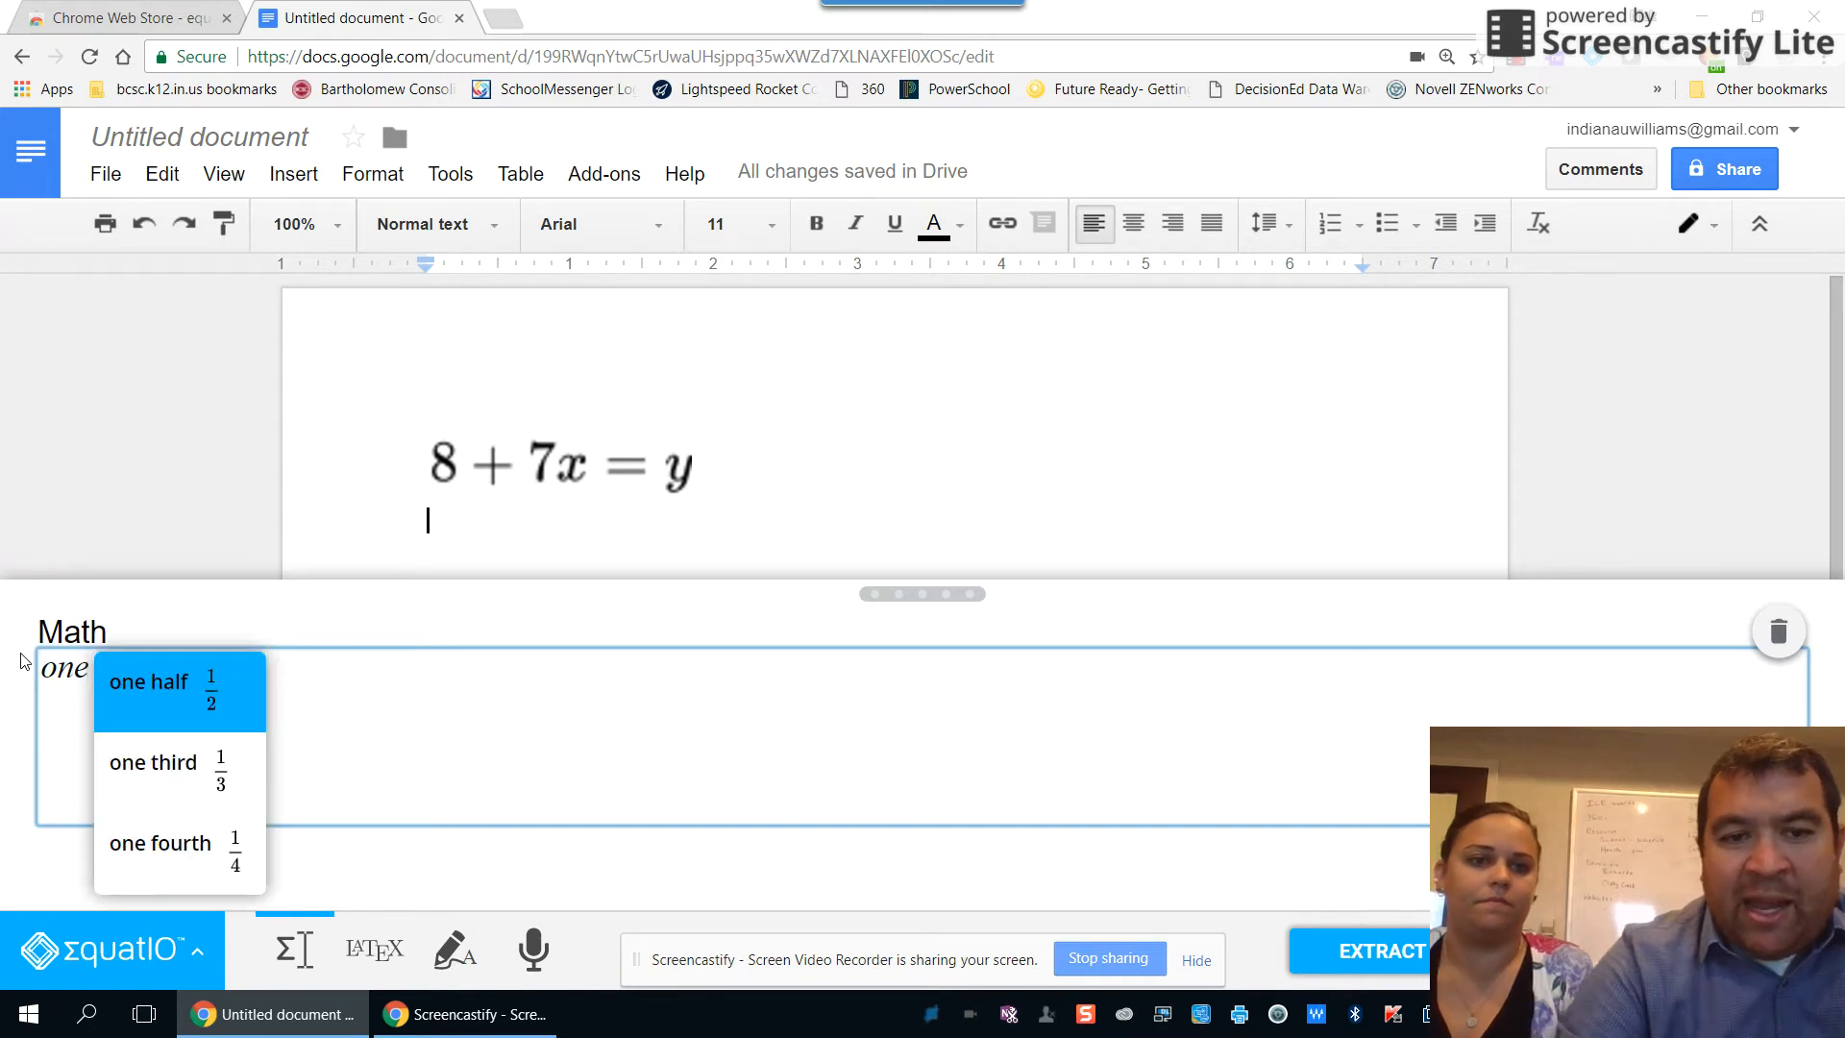
pyautogui.click(125, 684)
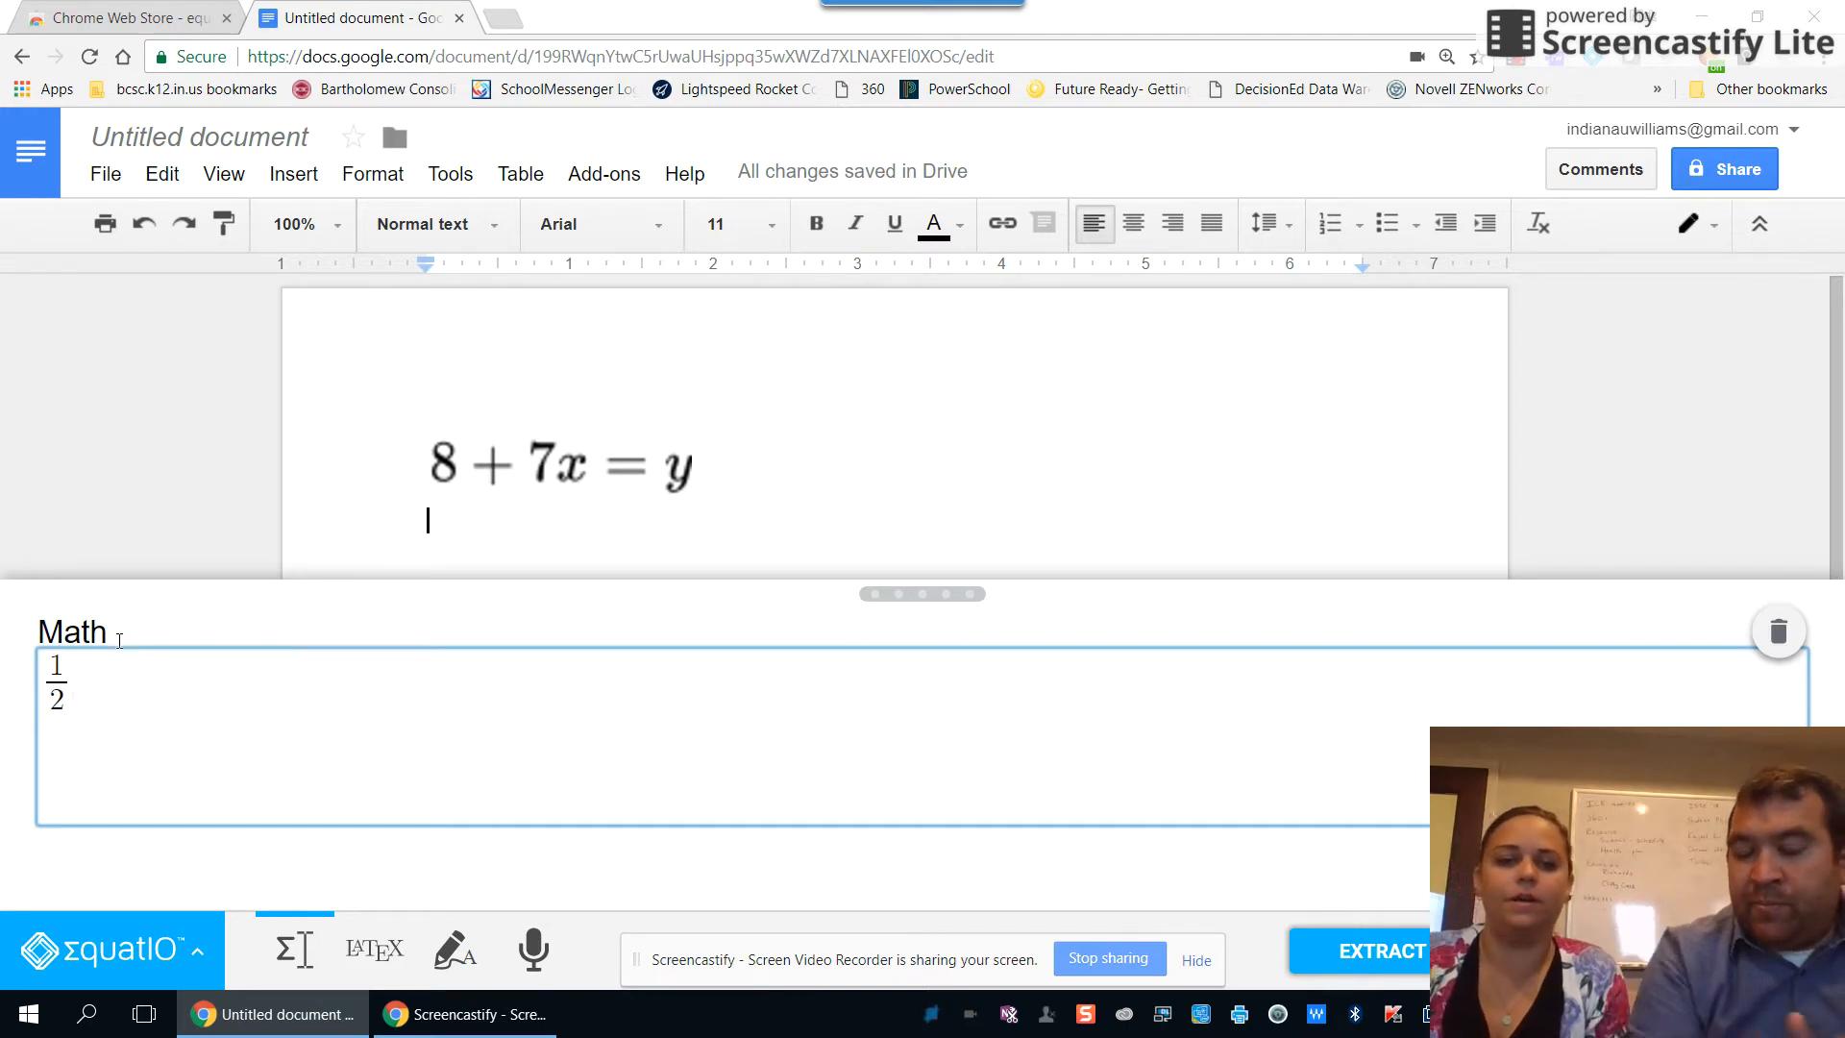
# Review the EquatIO math options for font size and prediction, and save them as they are.
pyautogui.click(197, 951)
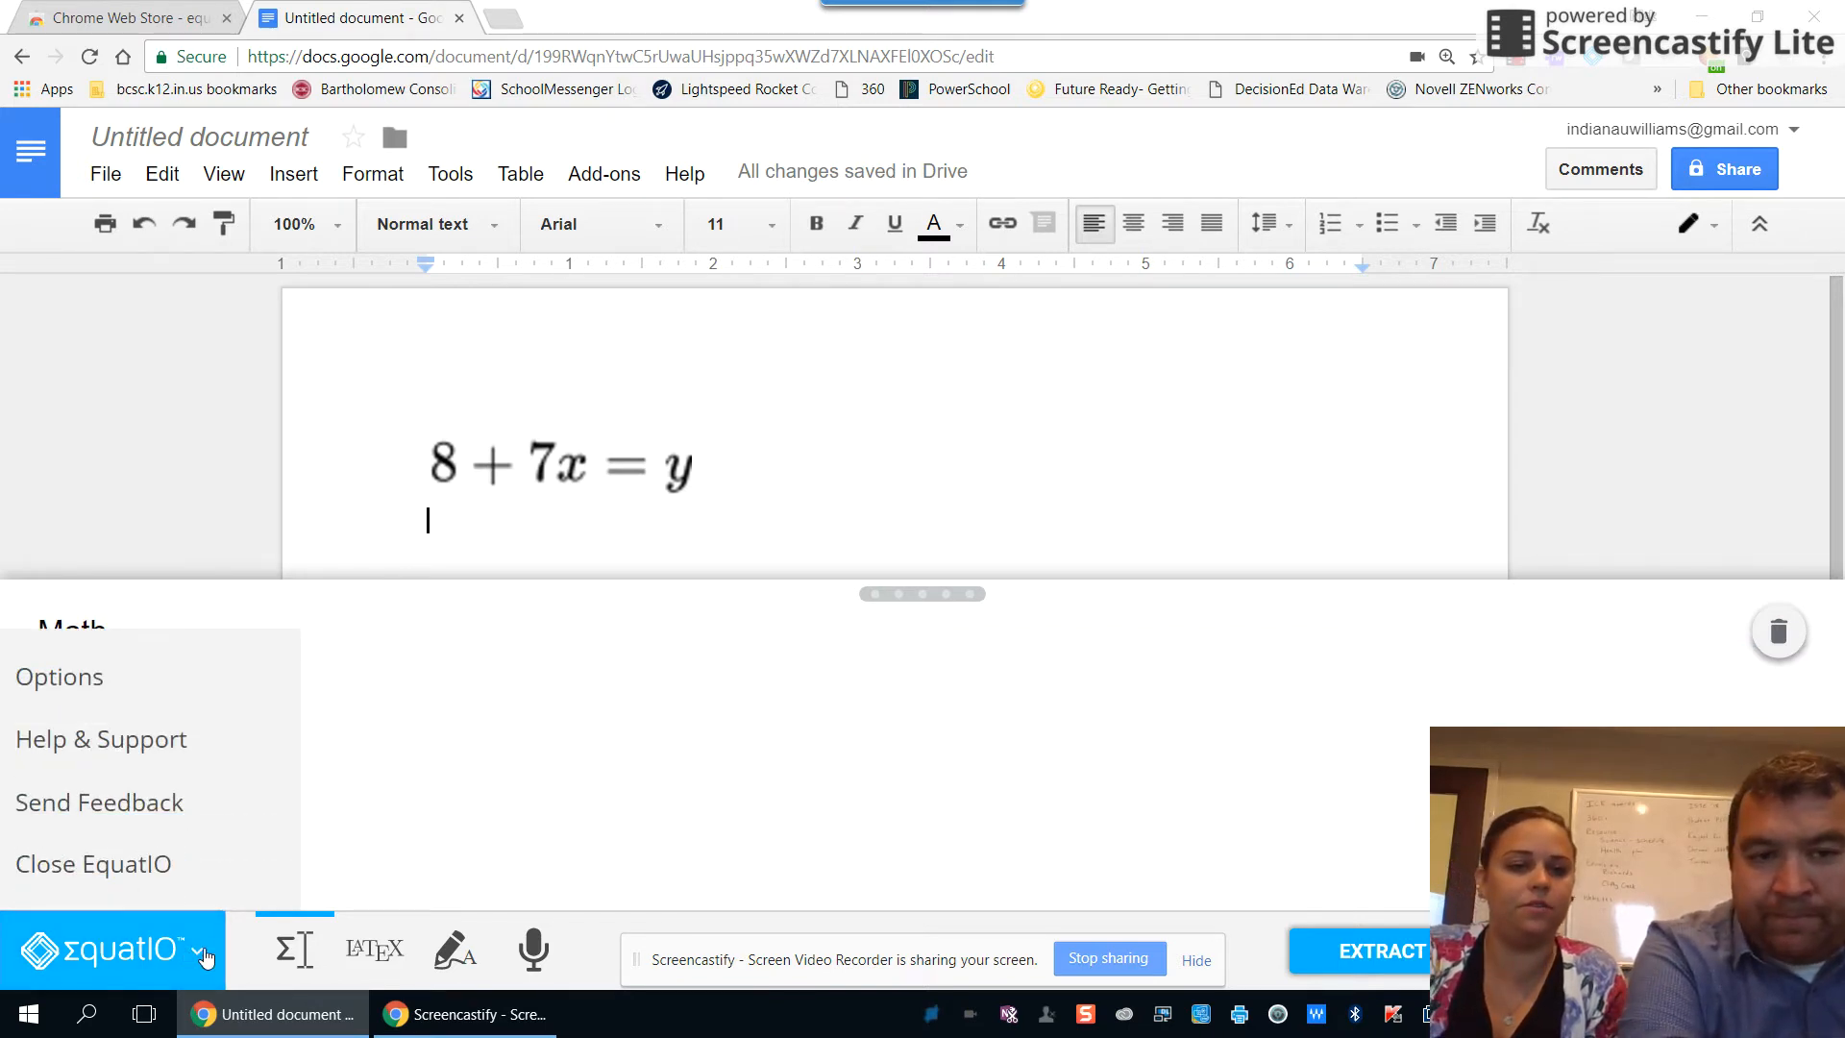
pyautogui.click(110, 684)
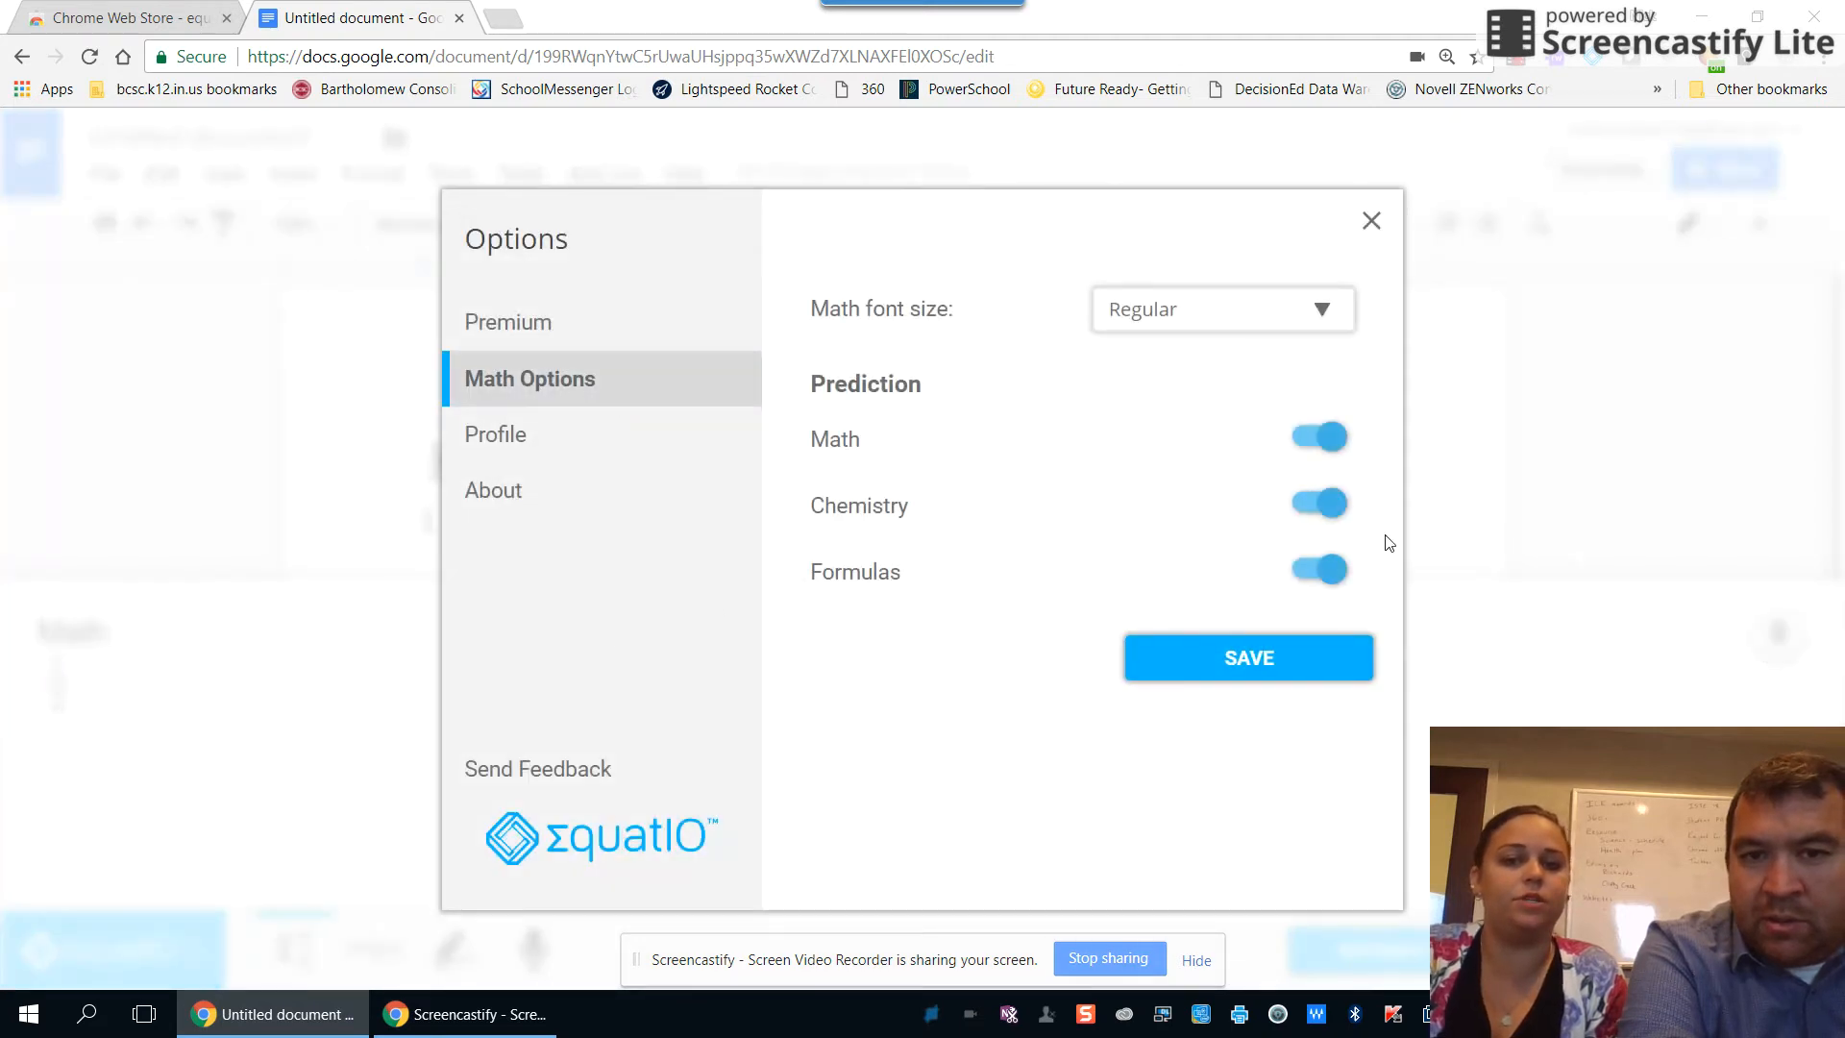
pyautogui.click(1265, 676)
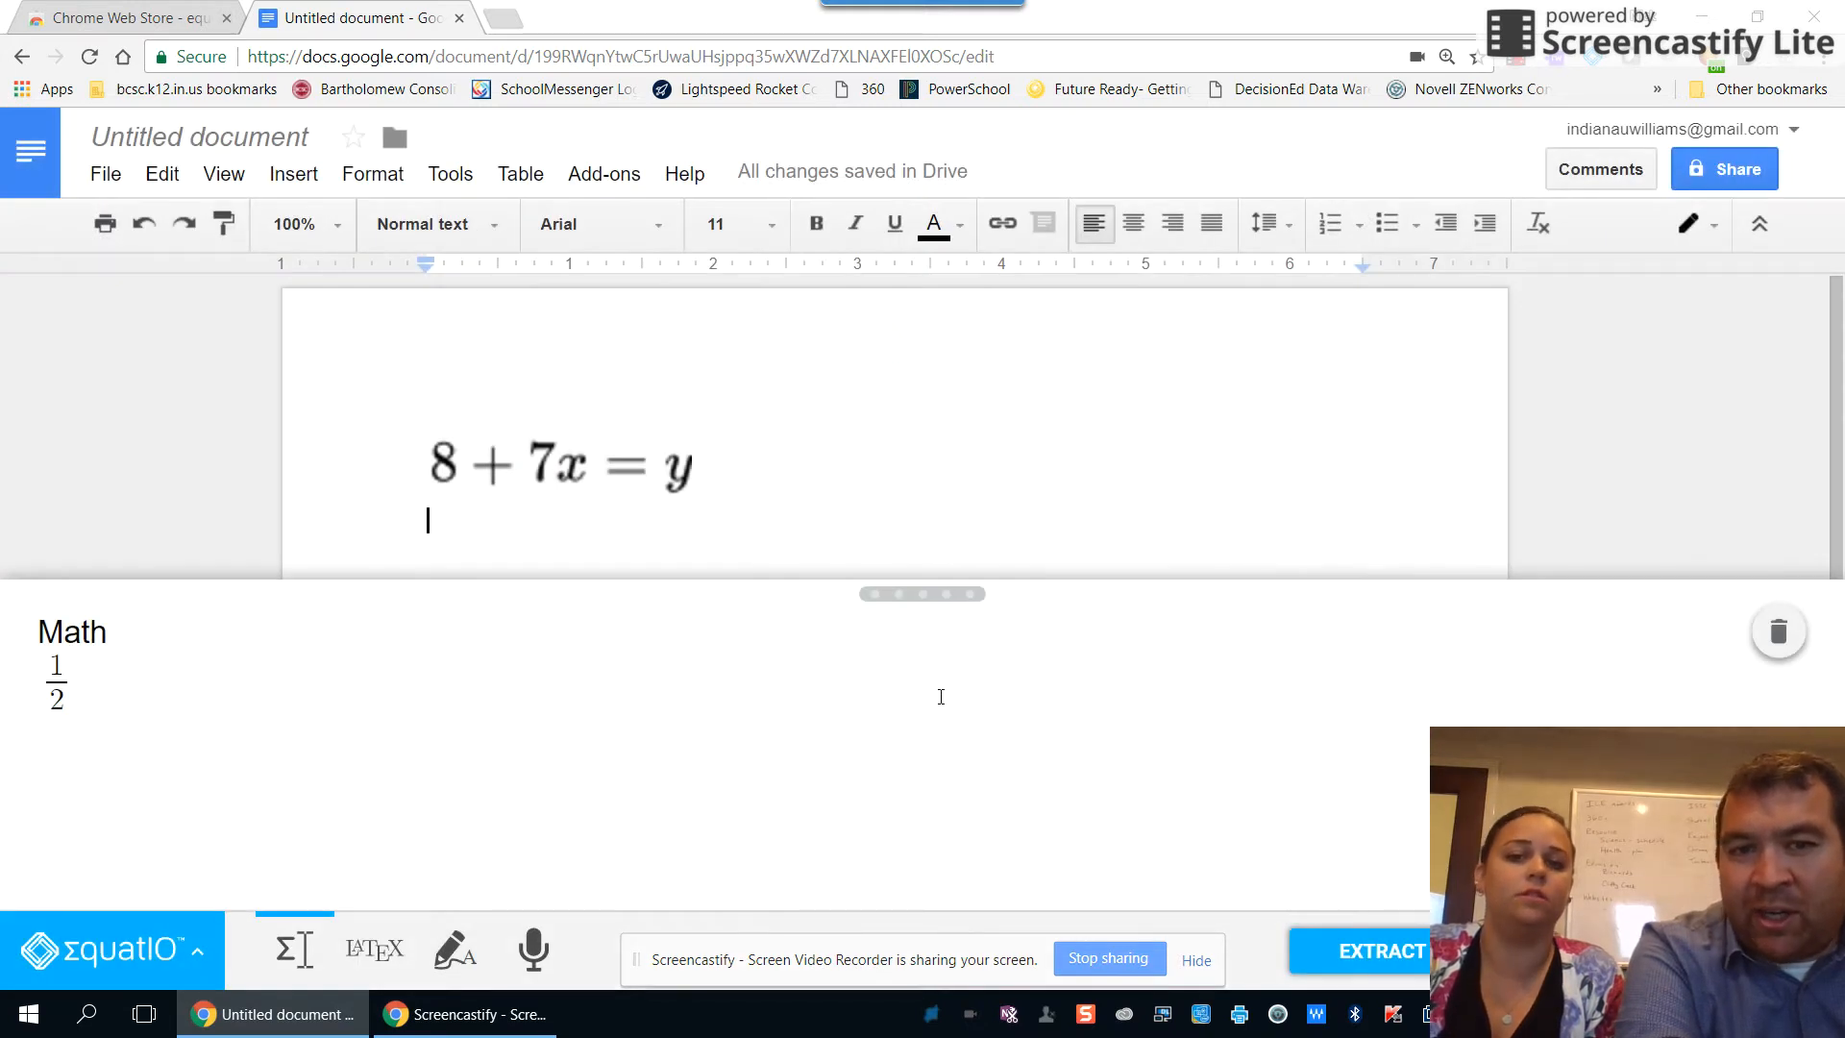
# Append the predicted Hydrogen symbol H after the fraction and show the expression as LaTeX code.
pyautogui.click(109, 696)
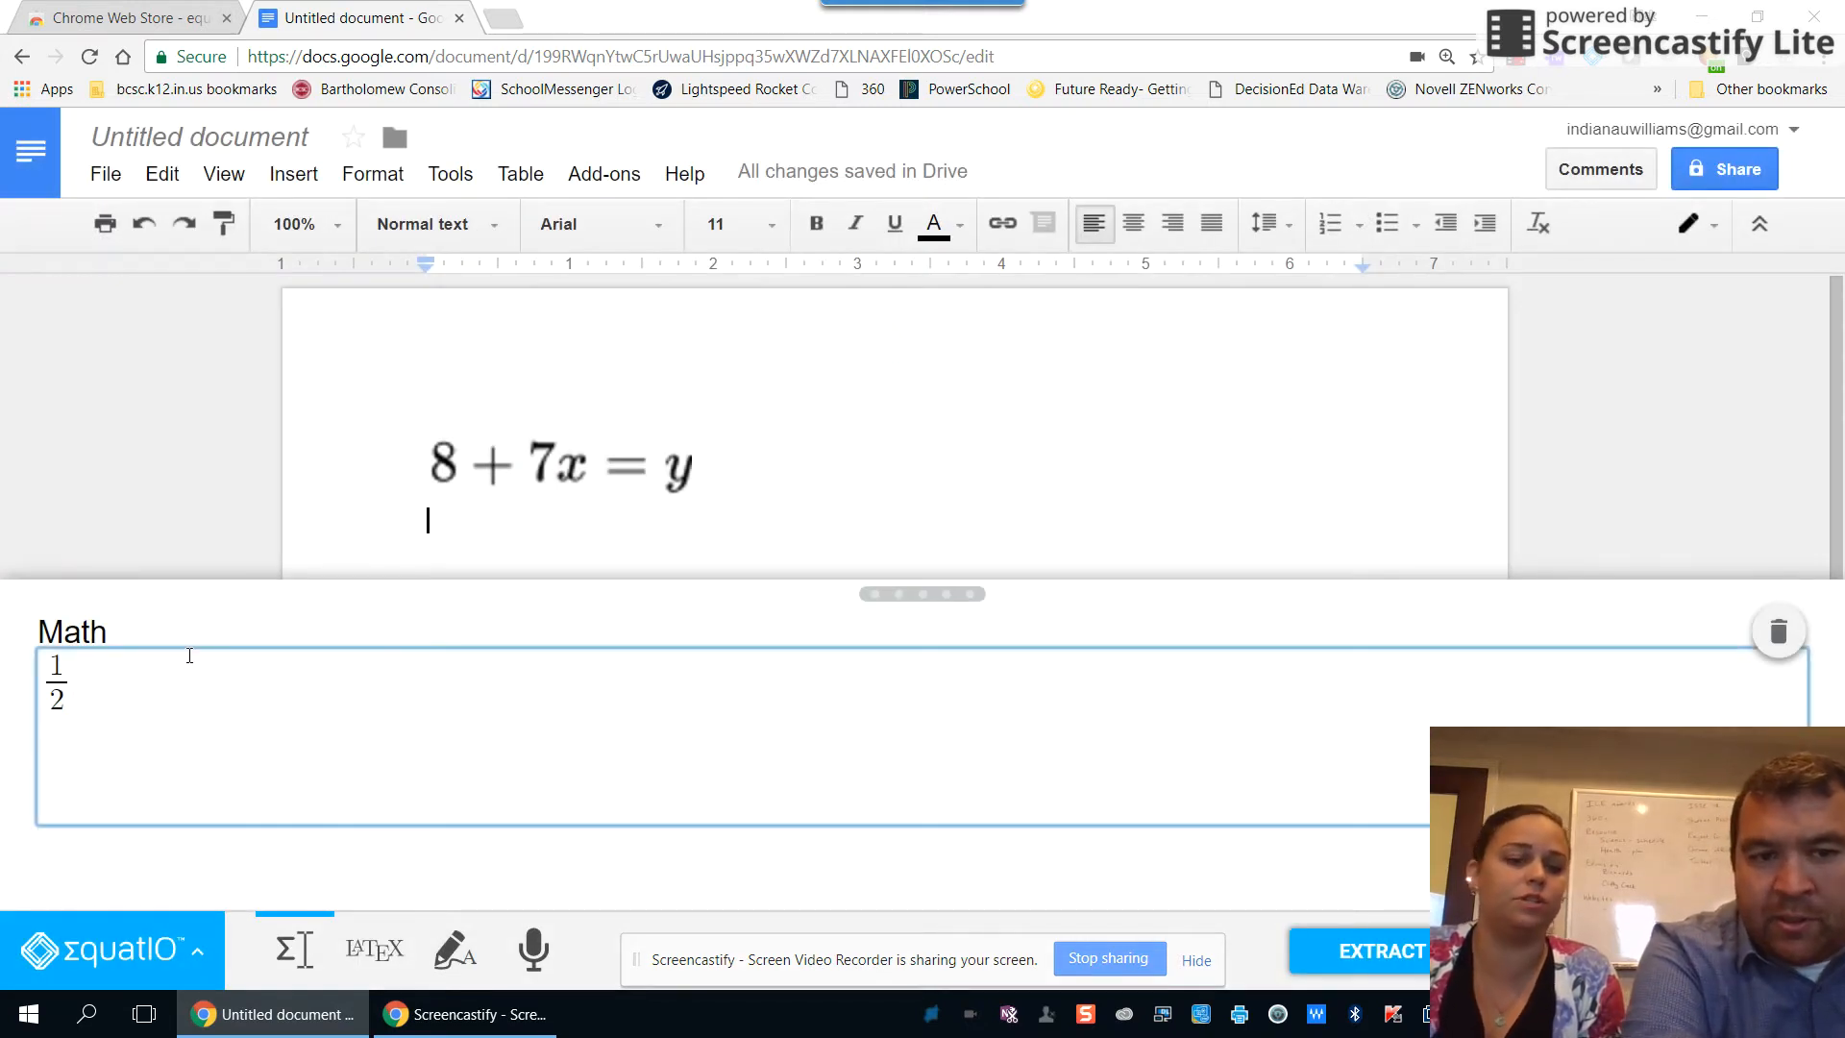
pyautogui.write('hy')
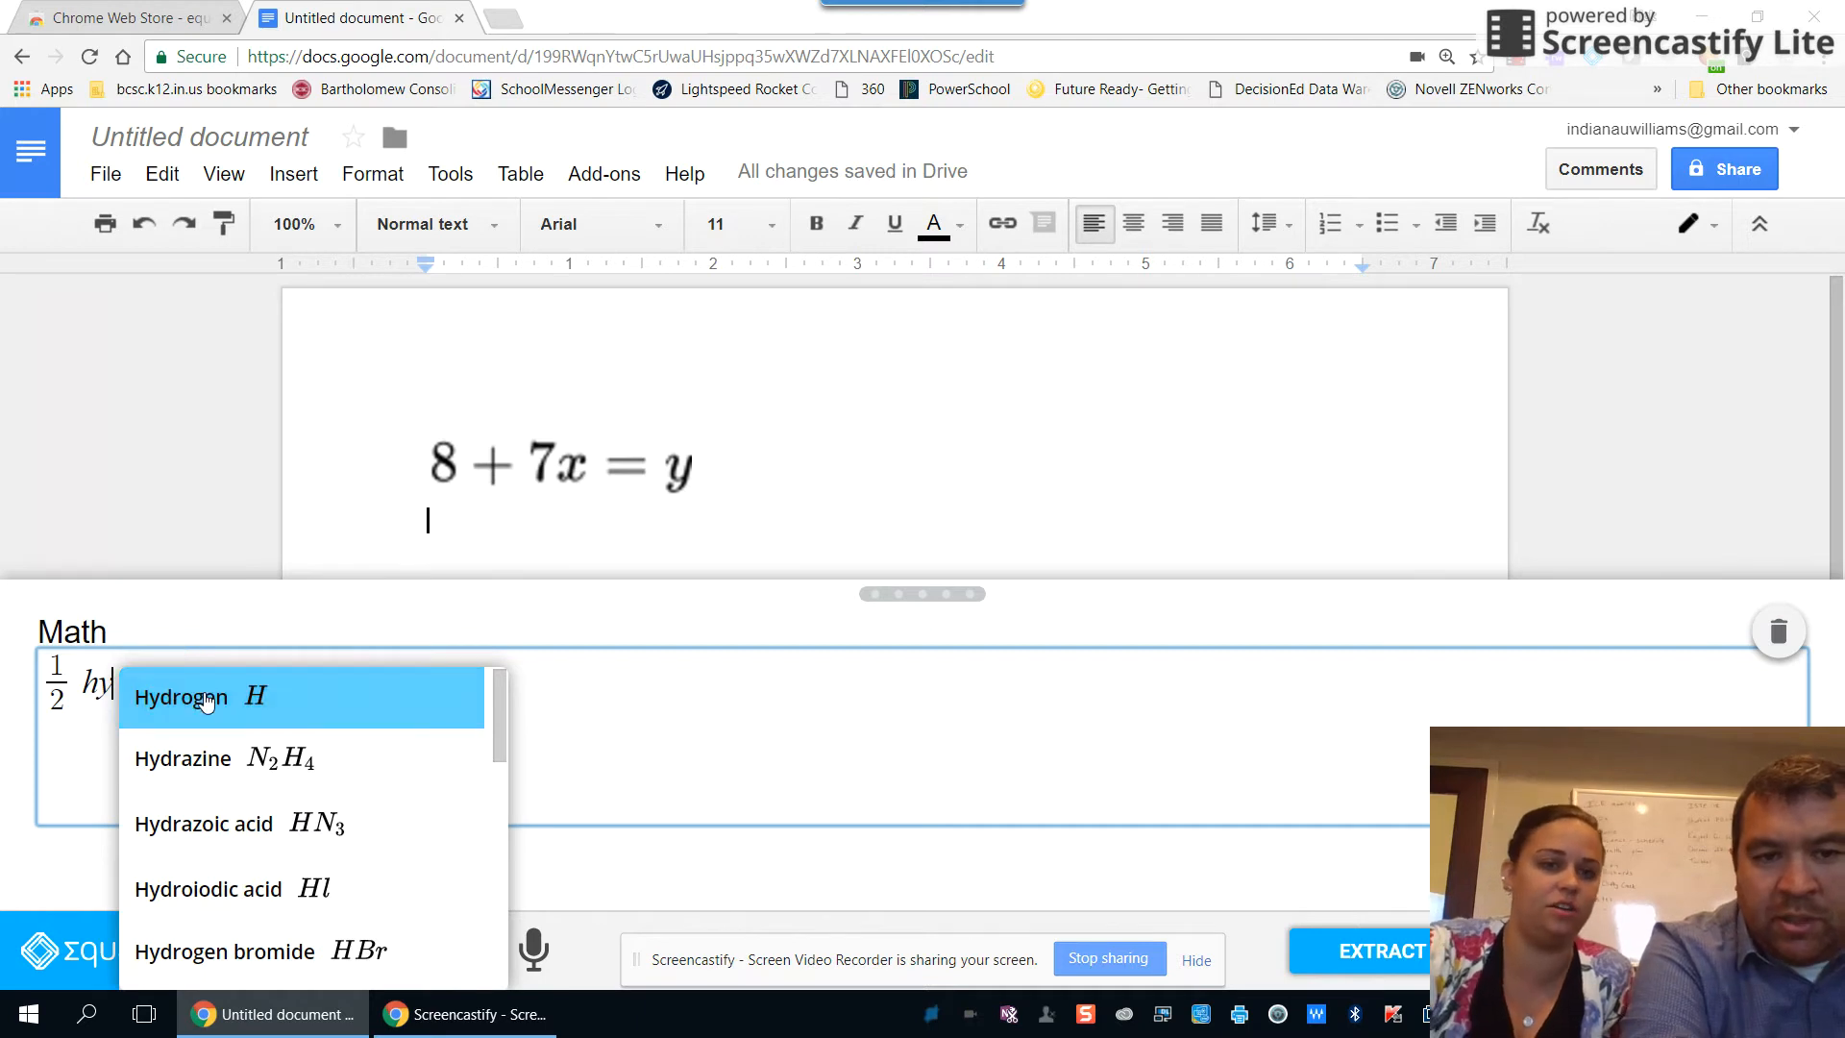
pyautogui.click(206, 692)
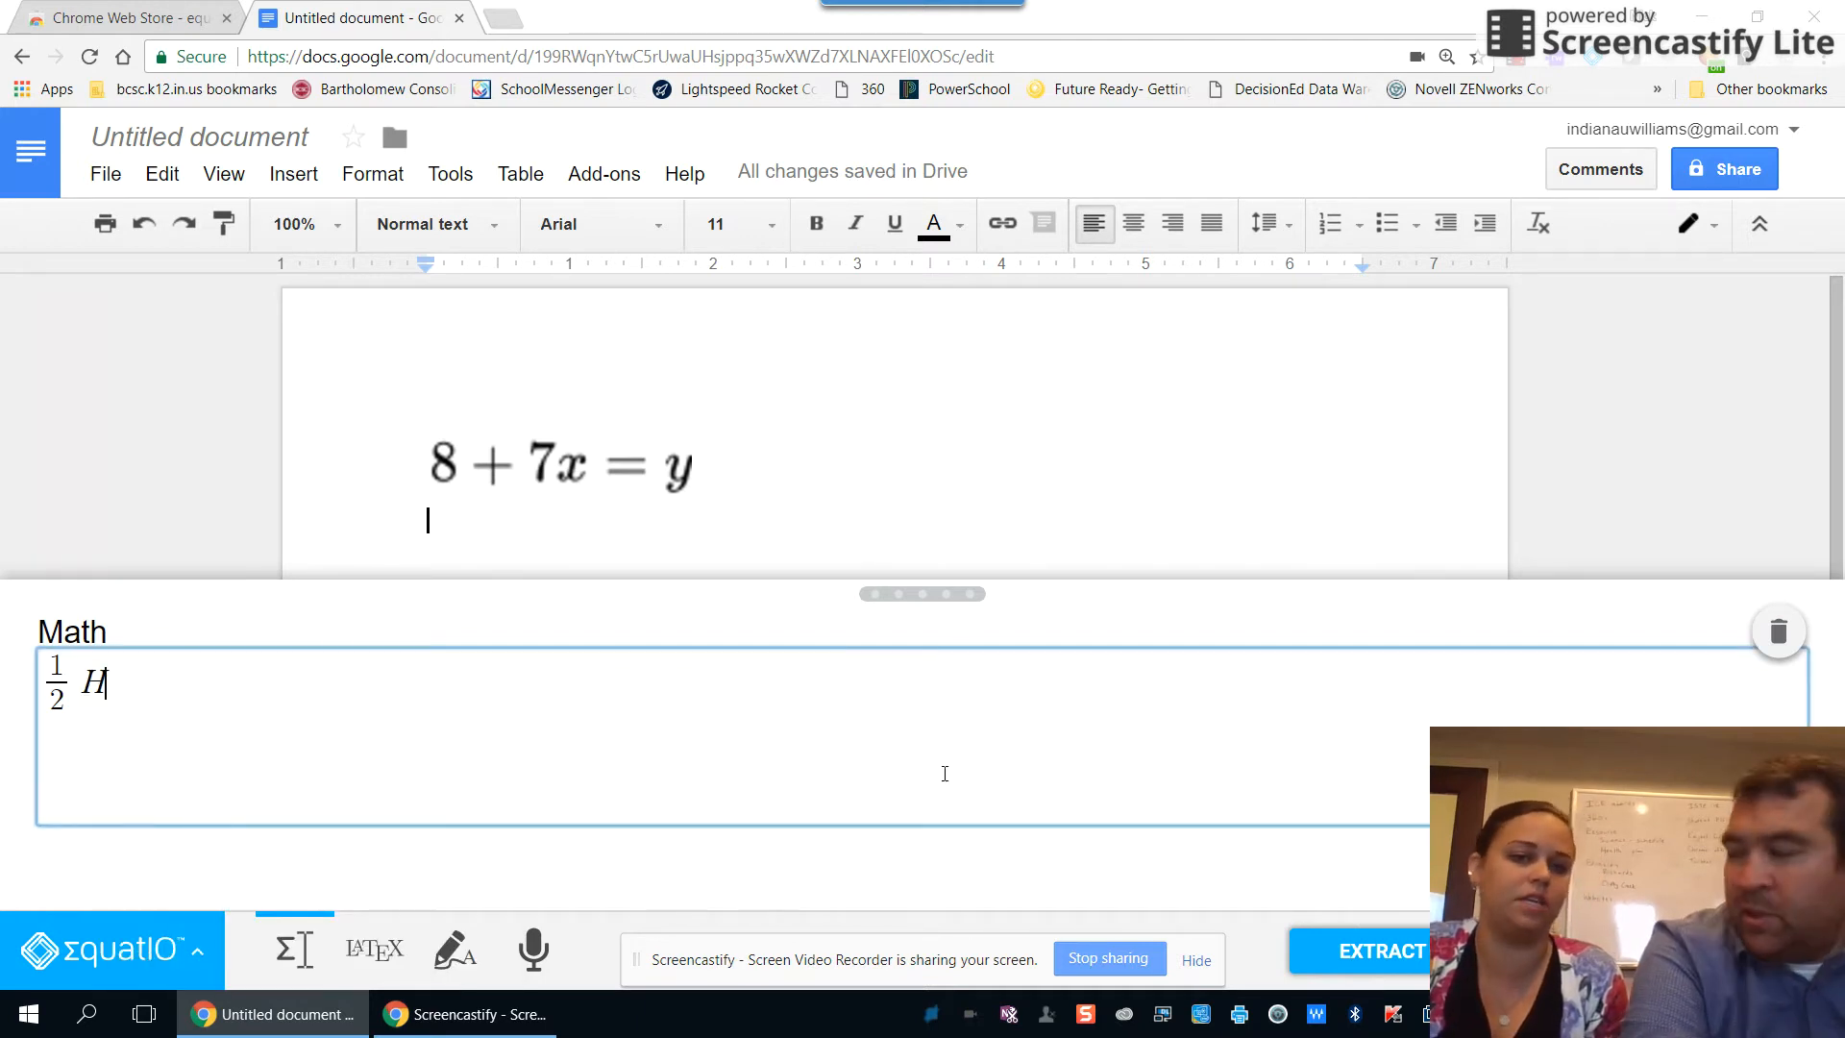
pyautogui.click(389, 956)
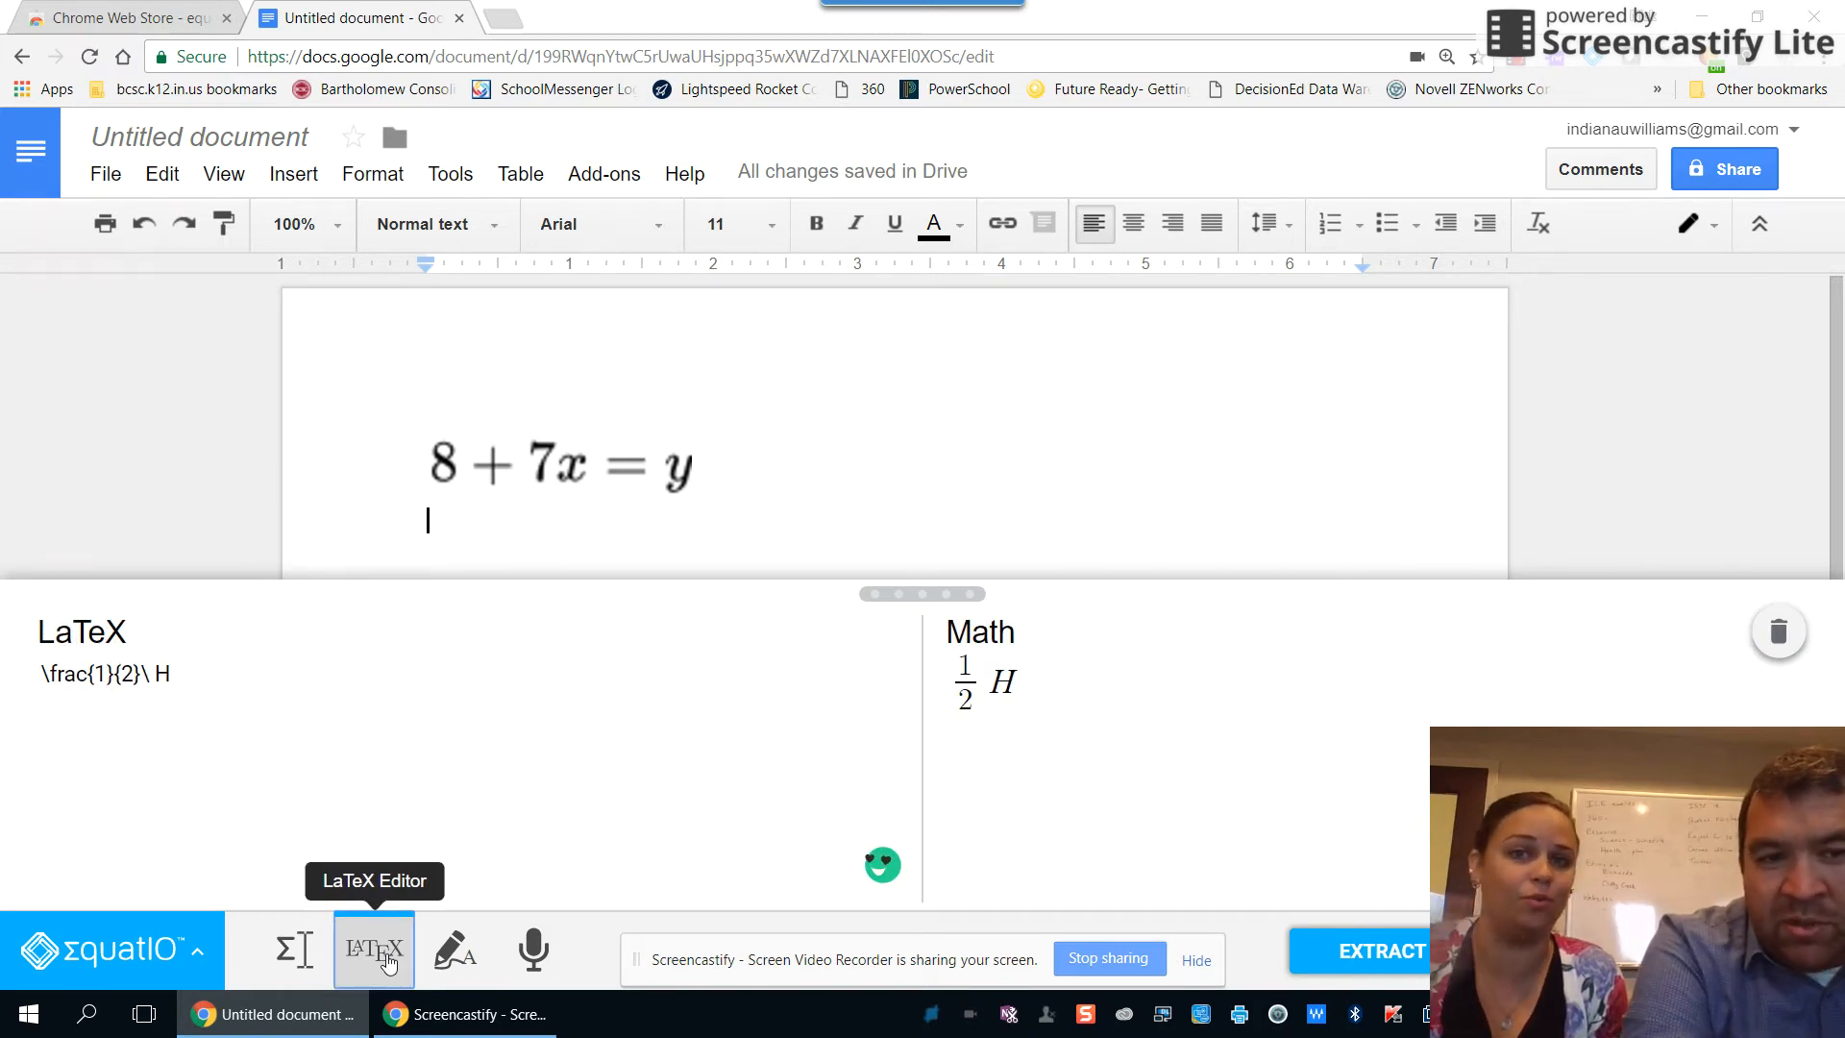
# Clear the math editor, handwrite 2x + 3 and insert it into the document below the first equation.
pyautogui.click(453, 952)
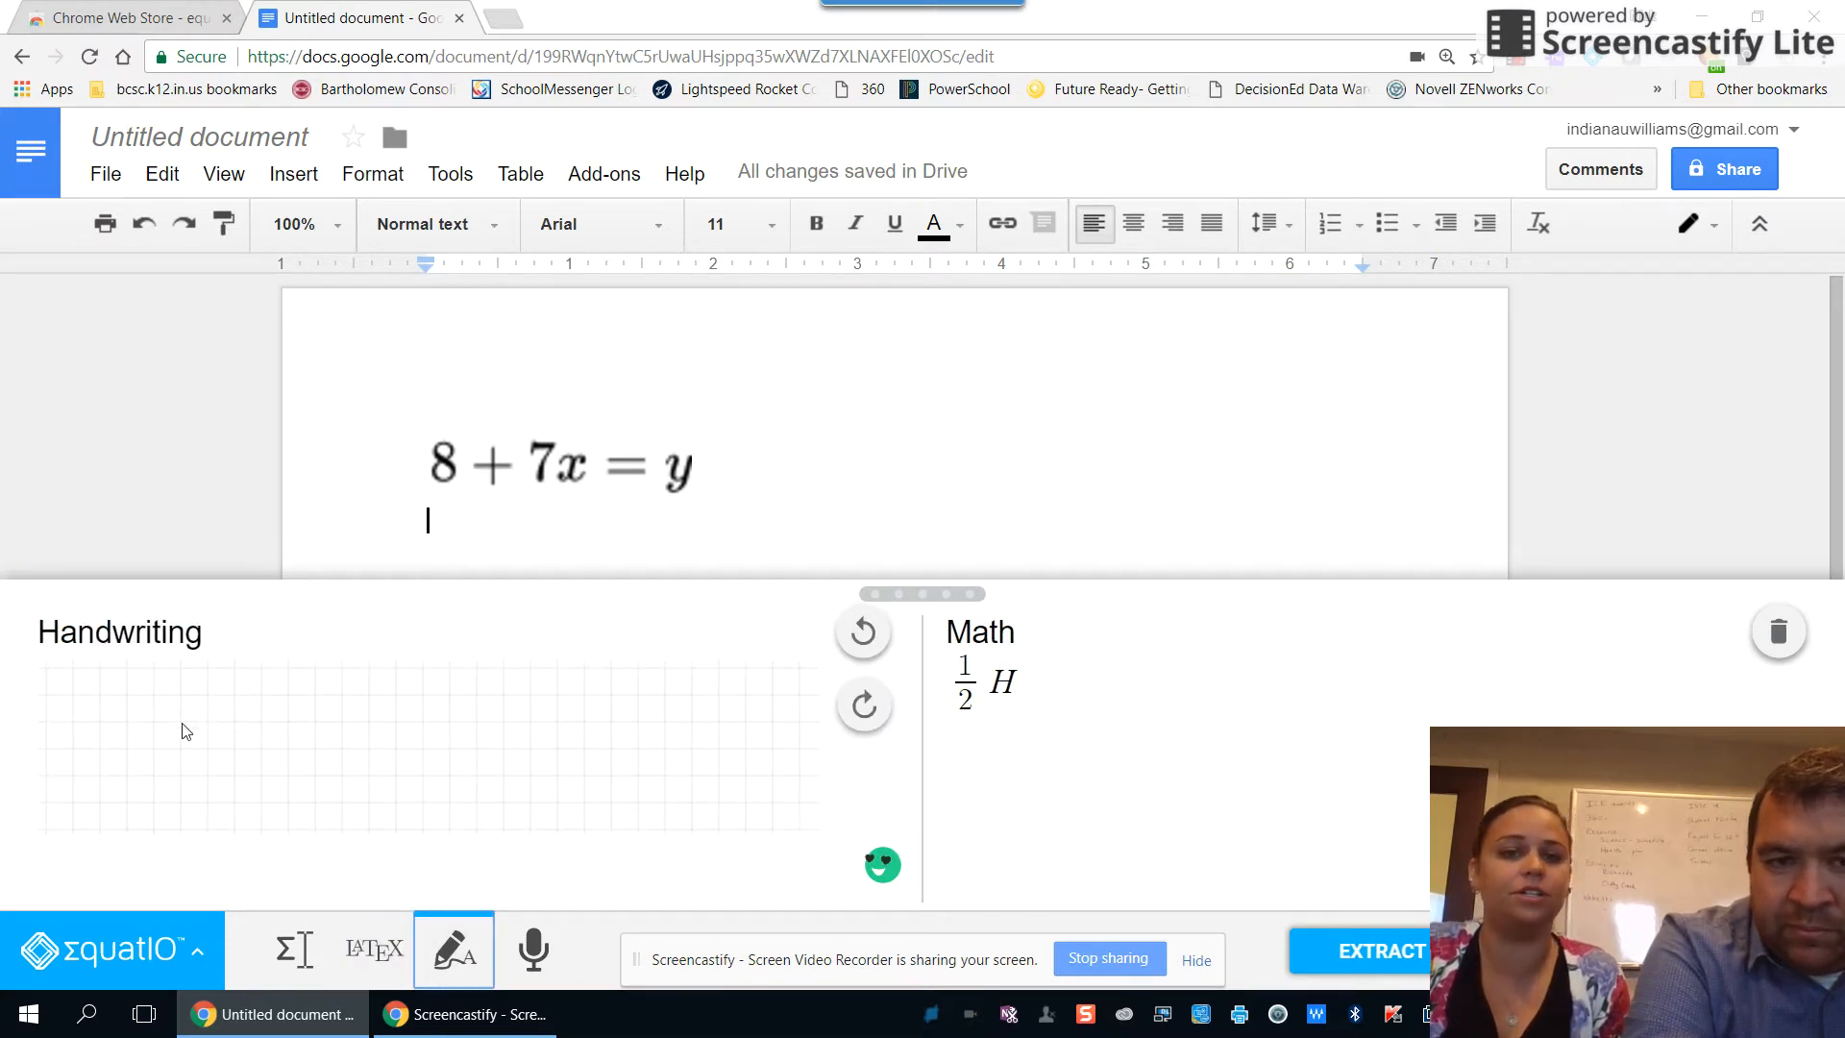
pyautogui.click(1778, 633)
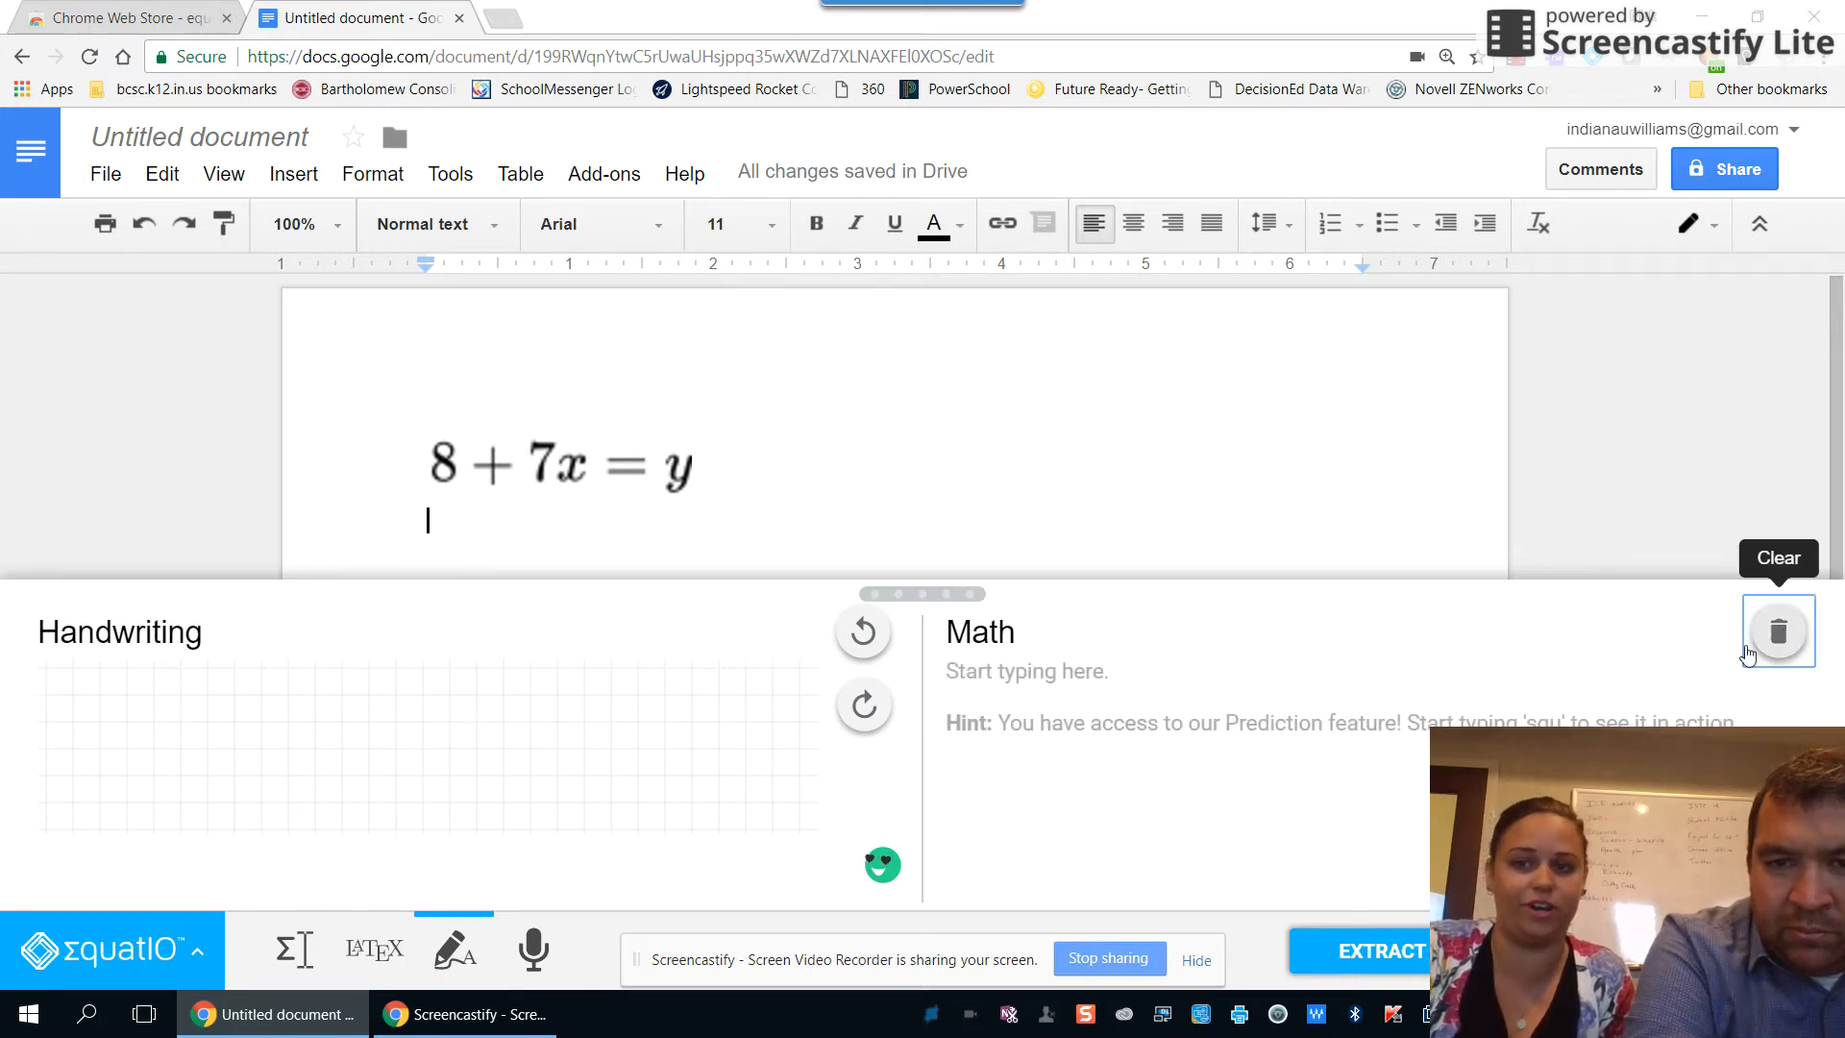
pyautogui.moveTo(64, 691)
pyautogui.mouseDown()
pyautogui.moveTo(131, 696)
pyautogui.moveTo(58, 805)
pyautogui.moveTo(162, 794)
pyautogui.mouseUp()
pyautogui.moveTo(167, 720); pyautogui.dragTo(212, 766)
pyautogui.moveTo(208, 709); pyautogui.dragTo(173, 771)
pyautogui.moveTo(276, 719)
pyautogui.mouseDown()
pyautogui.moveTo(270, 765)
pyautogui.moveTo(350, 709)
pyautogui.moveTo(380, 757)
pyautogui.moveTo(367, 809)
pyautogui.moveTo(348, 770)
pyautogui.mouseUp()
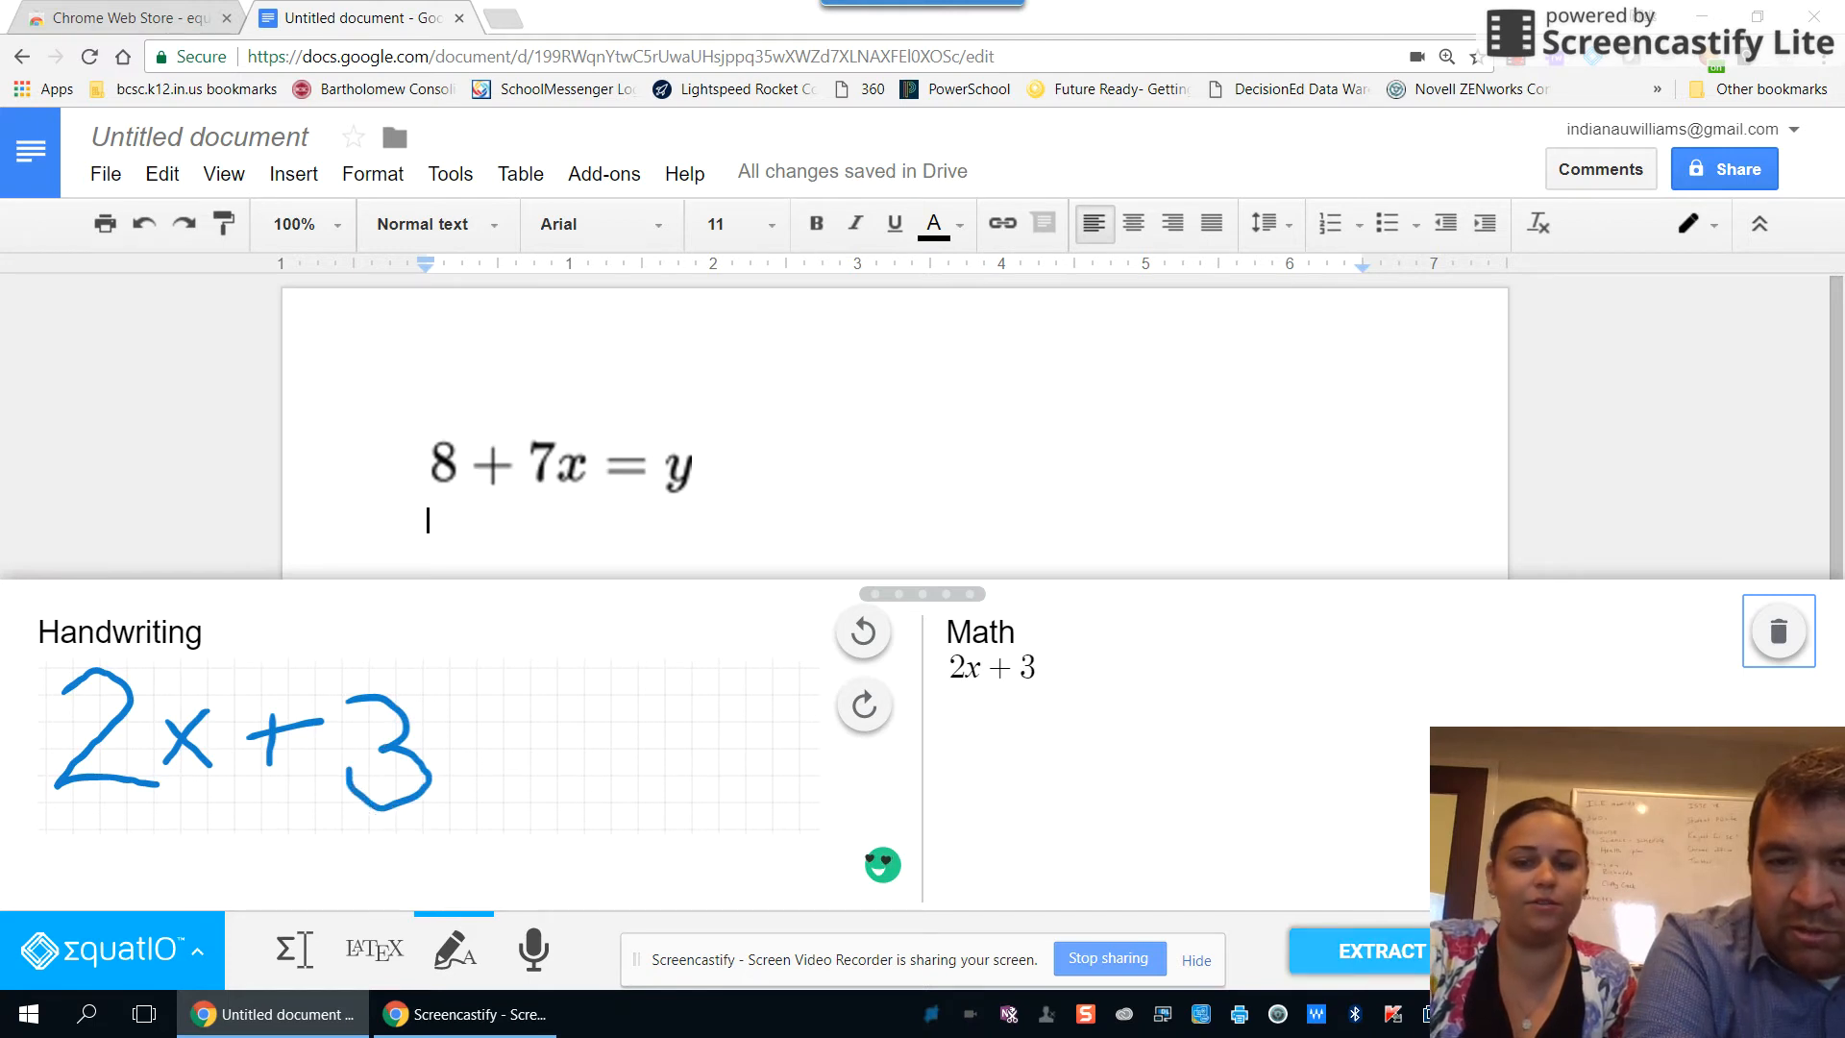
pyautogui.click(1696, 950)
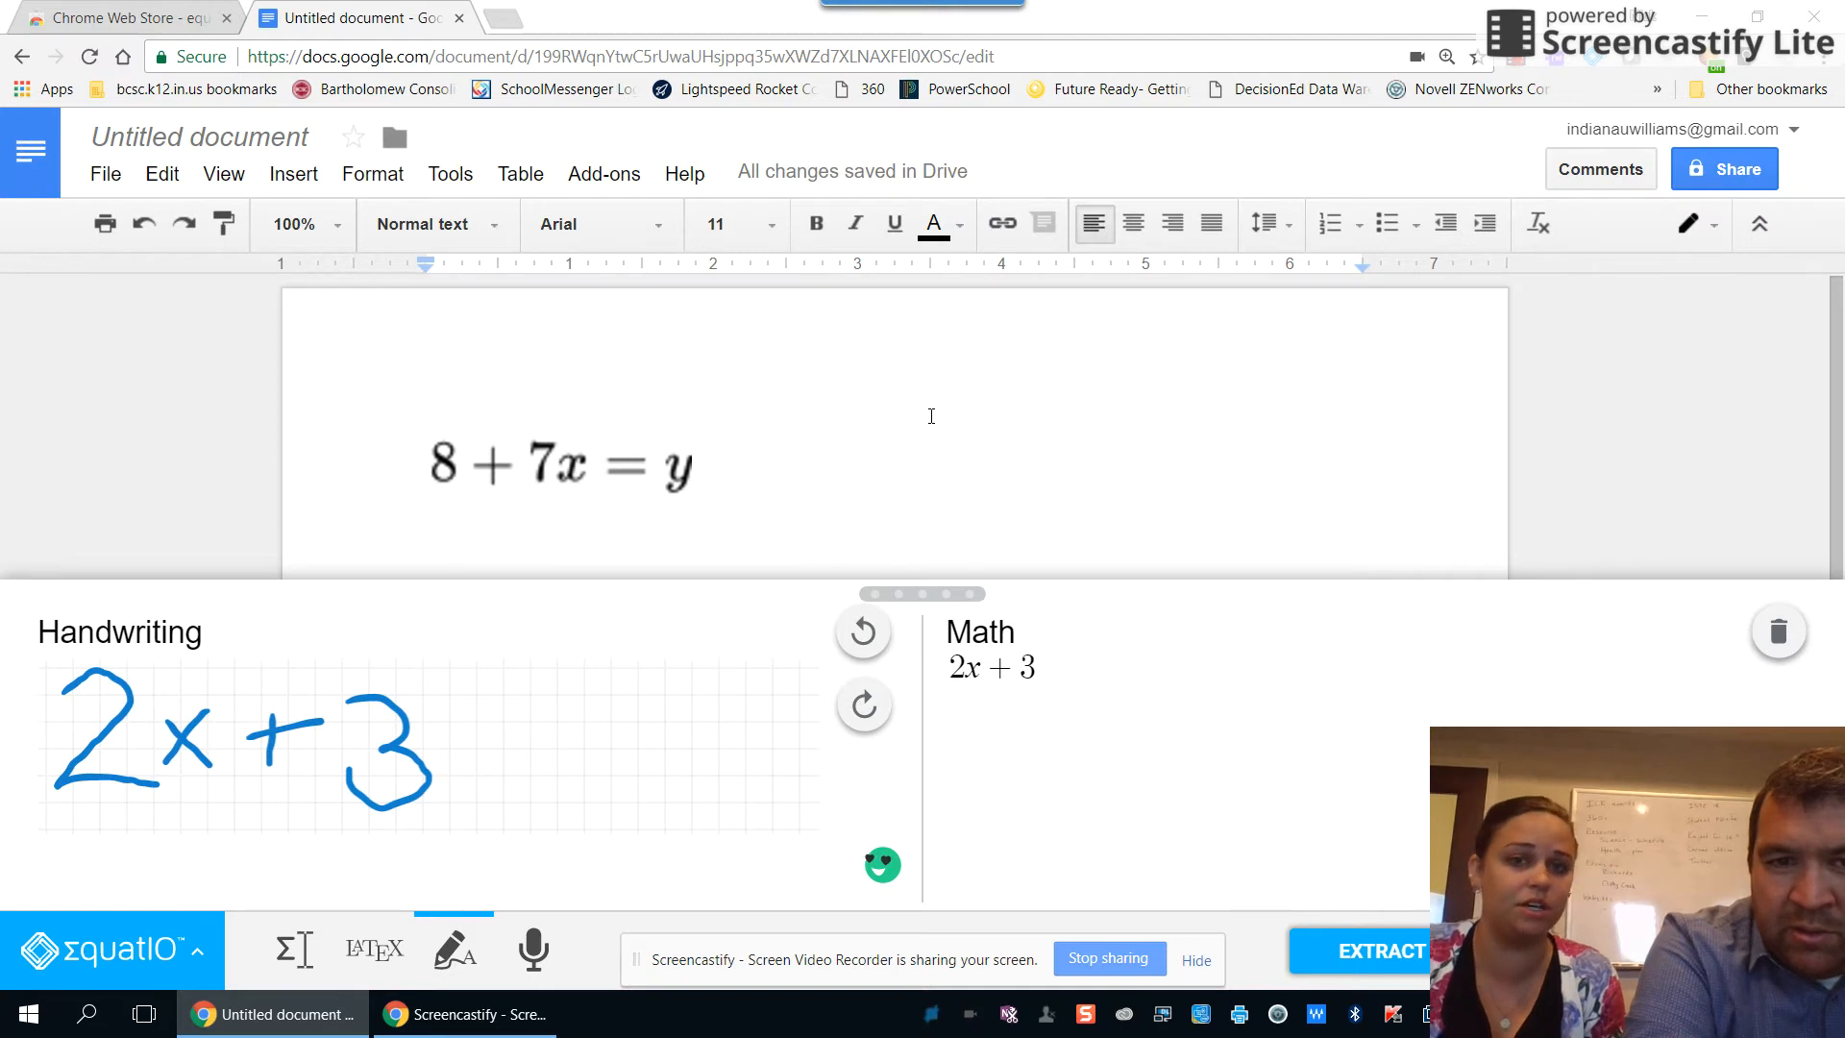
pyautogui.click(1779, 633)
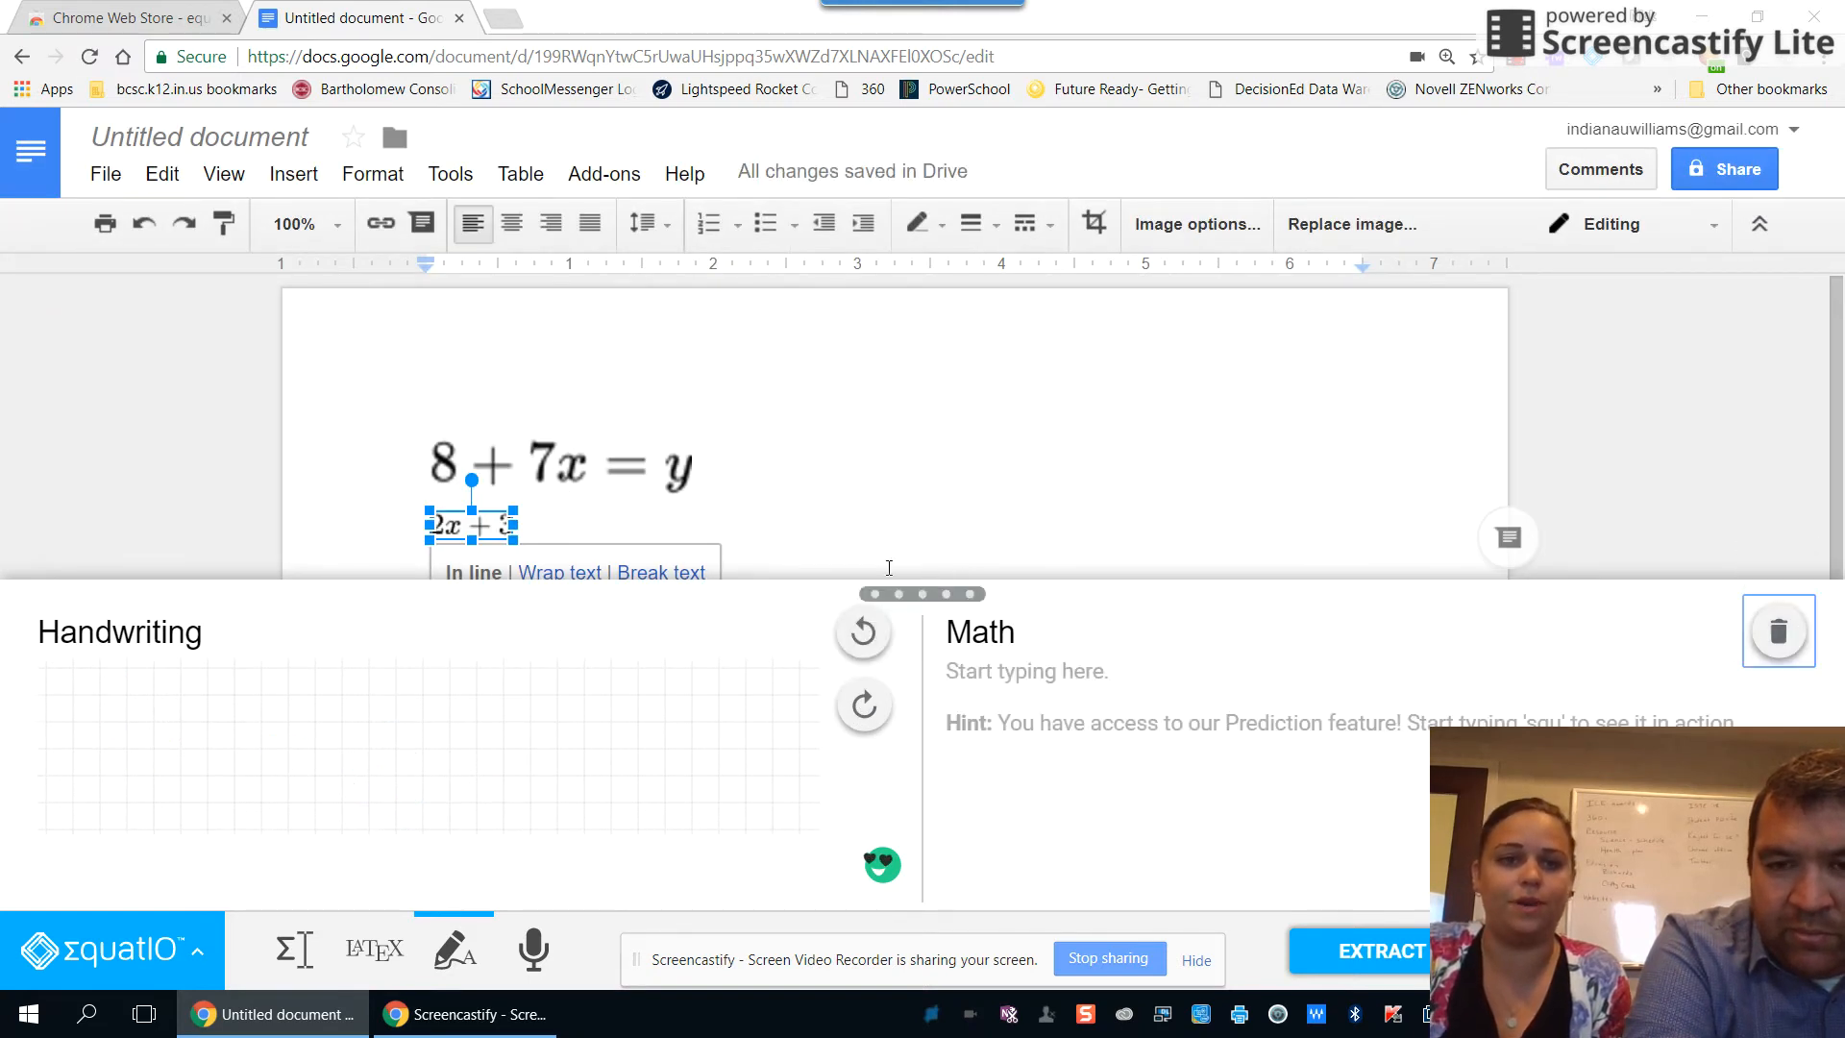
# Extract the inserted 2x + 3 image from the document back into the math editor as editable math.
pyautogui.click(624, 527)
pyautogui.click(475, 535)
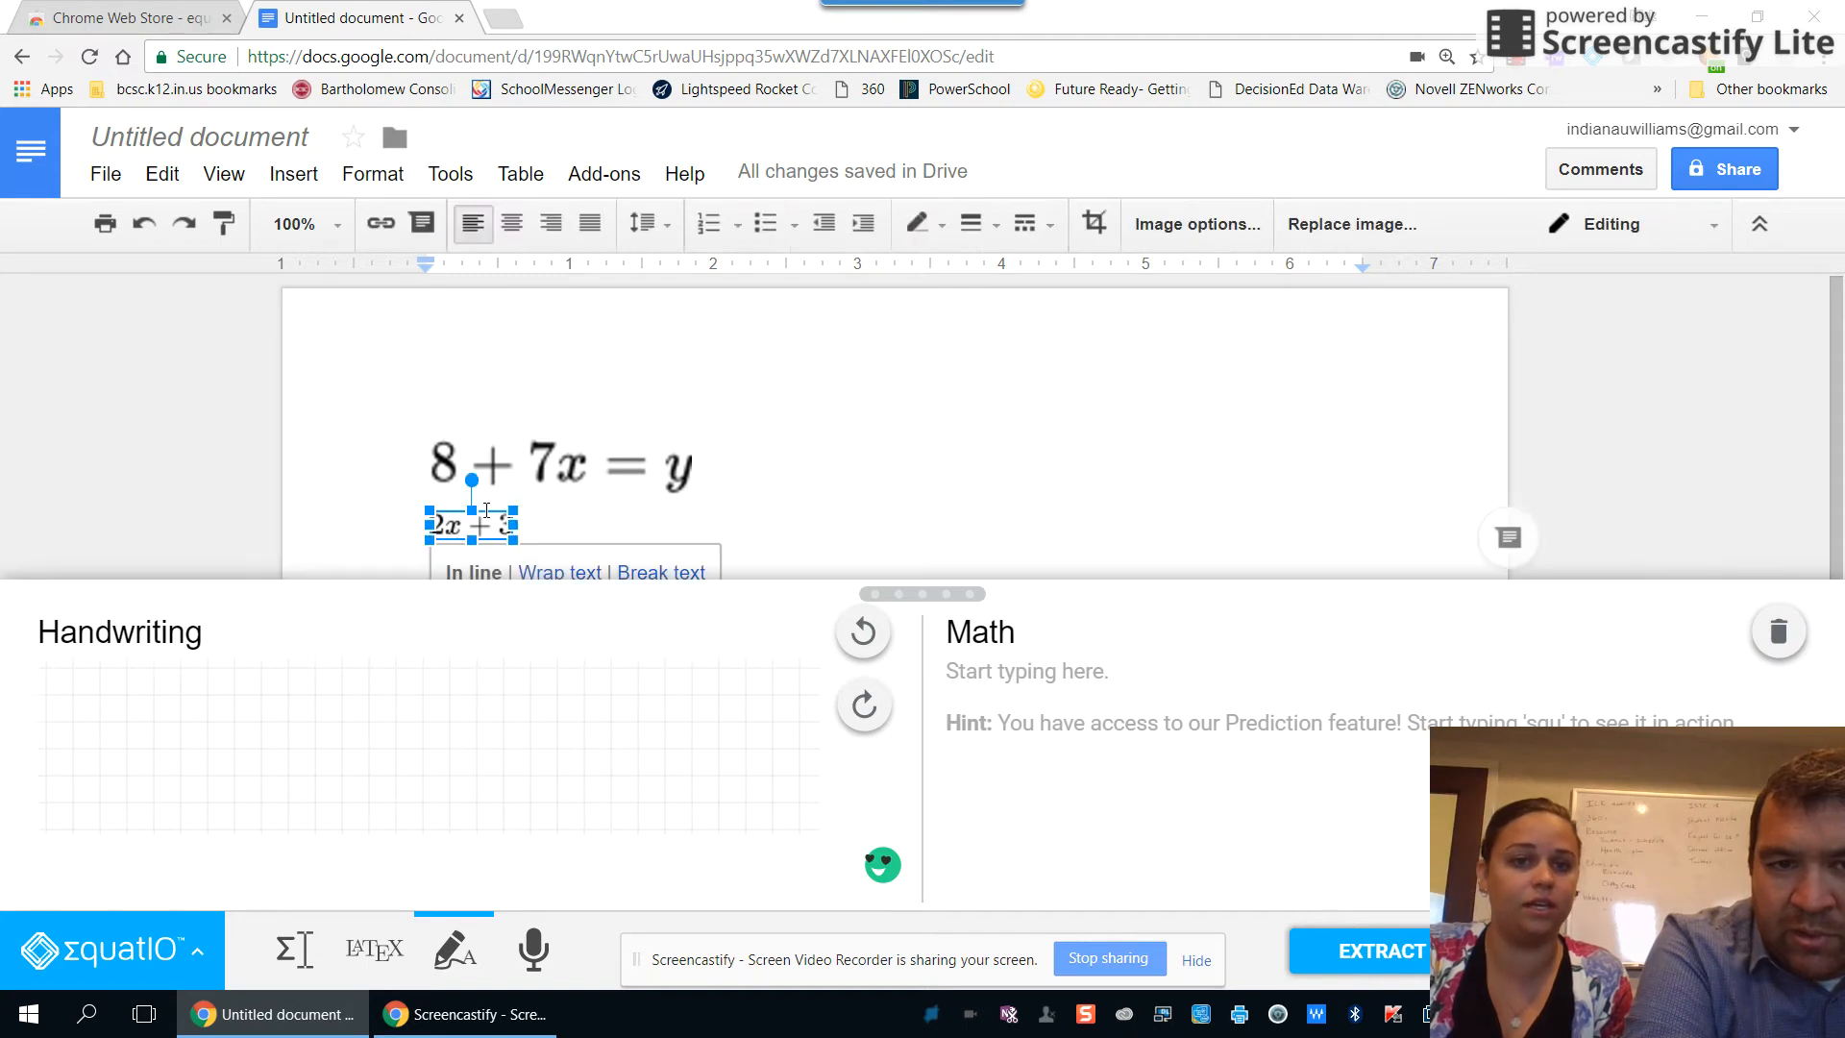
pyautogui.click(1383, 963)
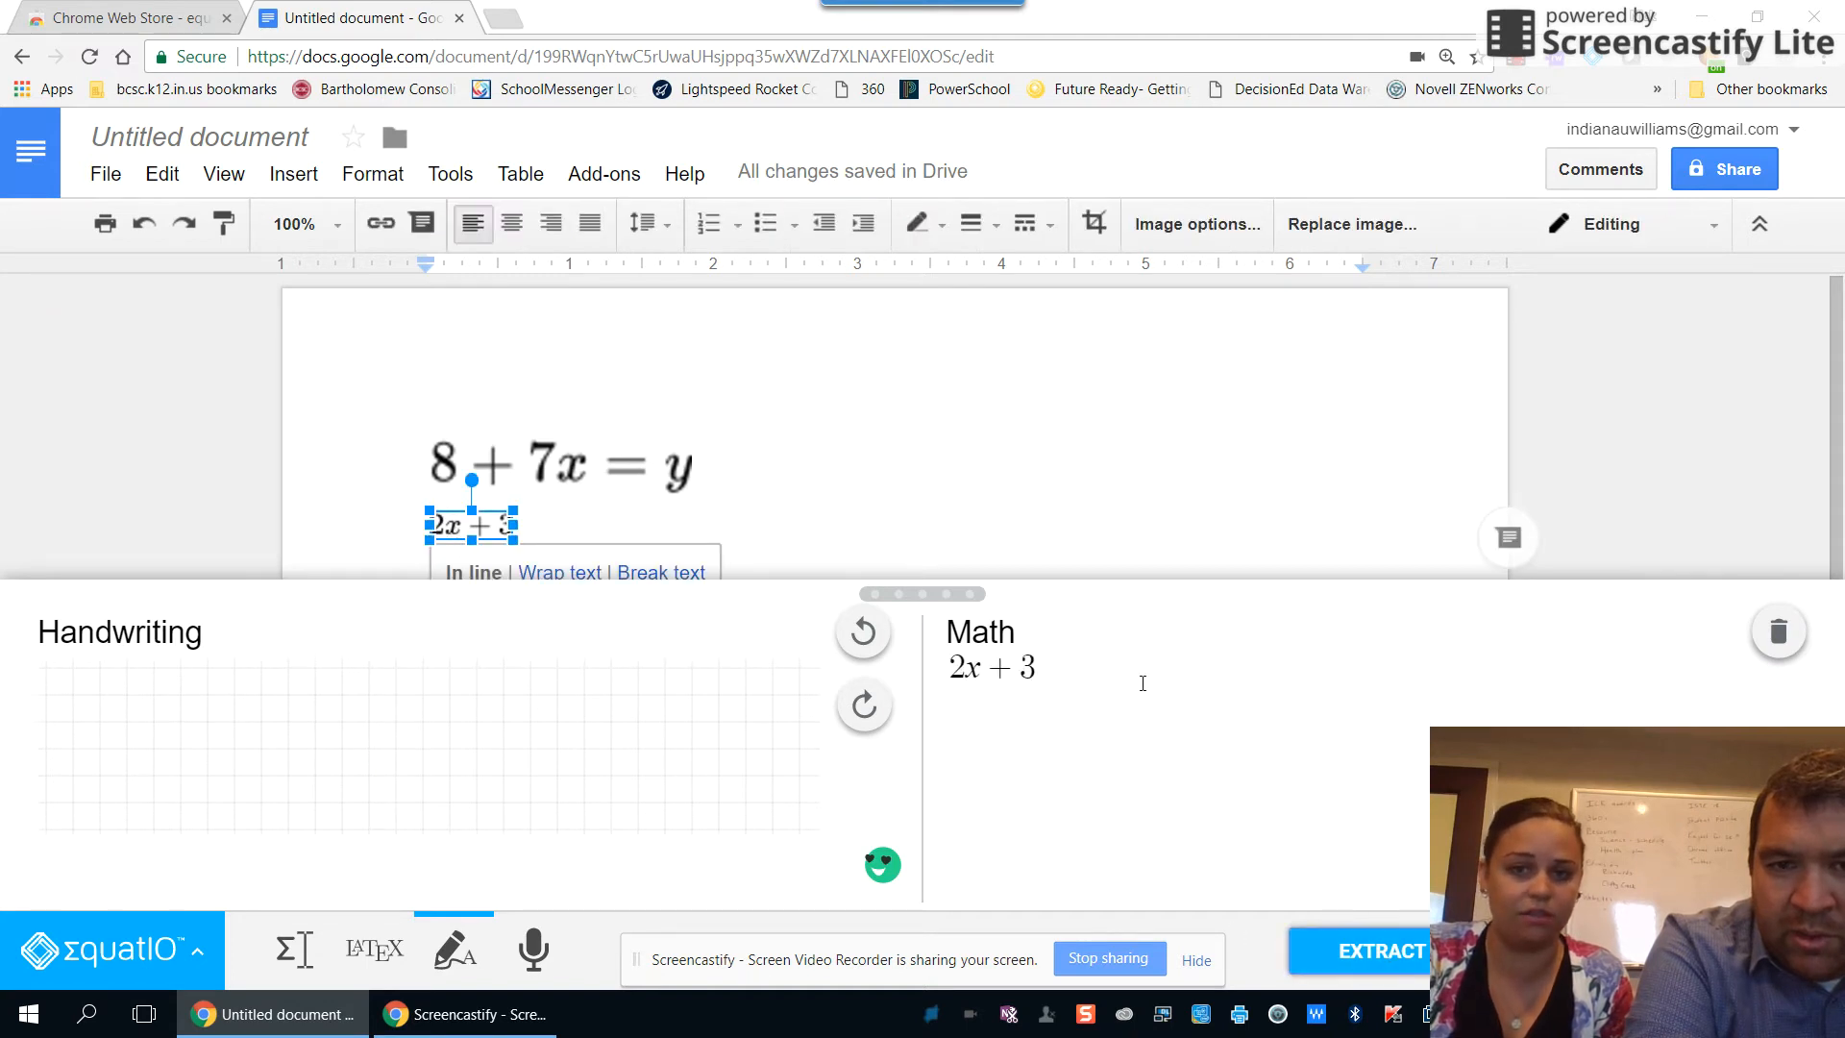
pyautogui.click(1012, 676)
pyautogui.moveTo(1079, 666); pyautogui.dragTo(982, 675)
pyautogui.click(977, 672)
pyautogui.click(1038, 672)
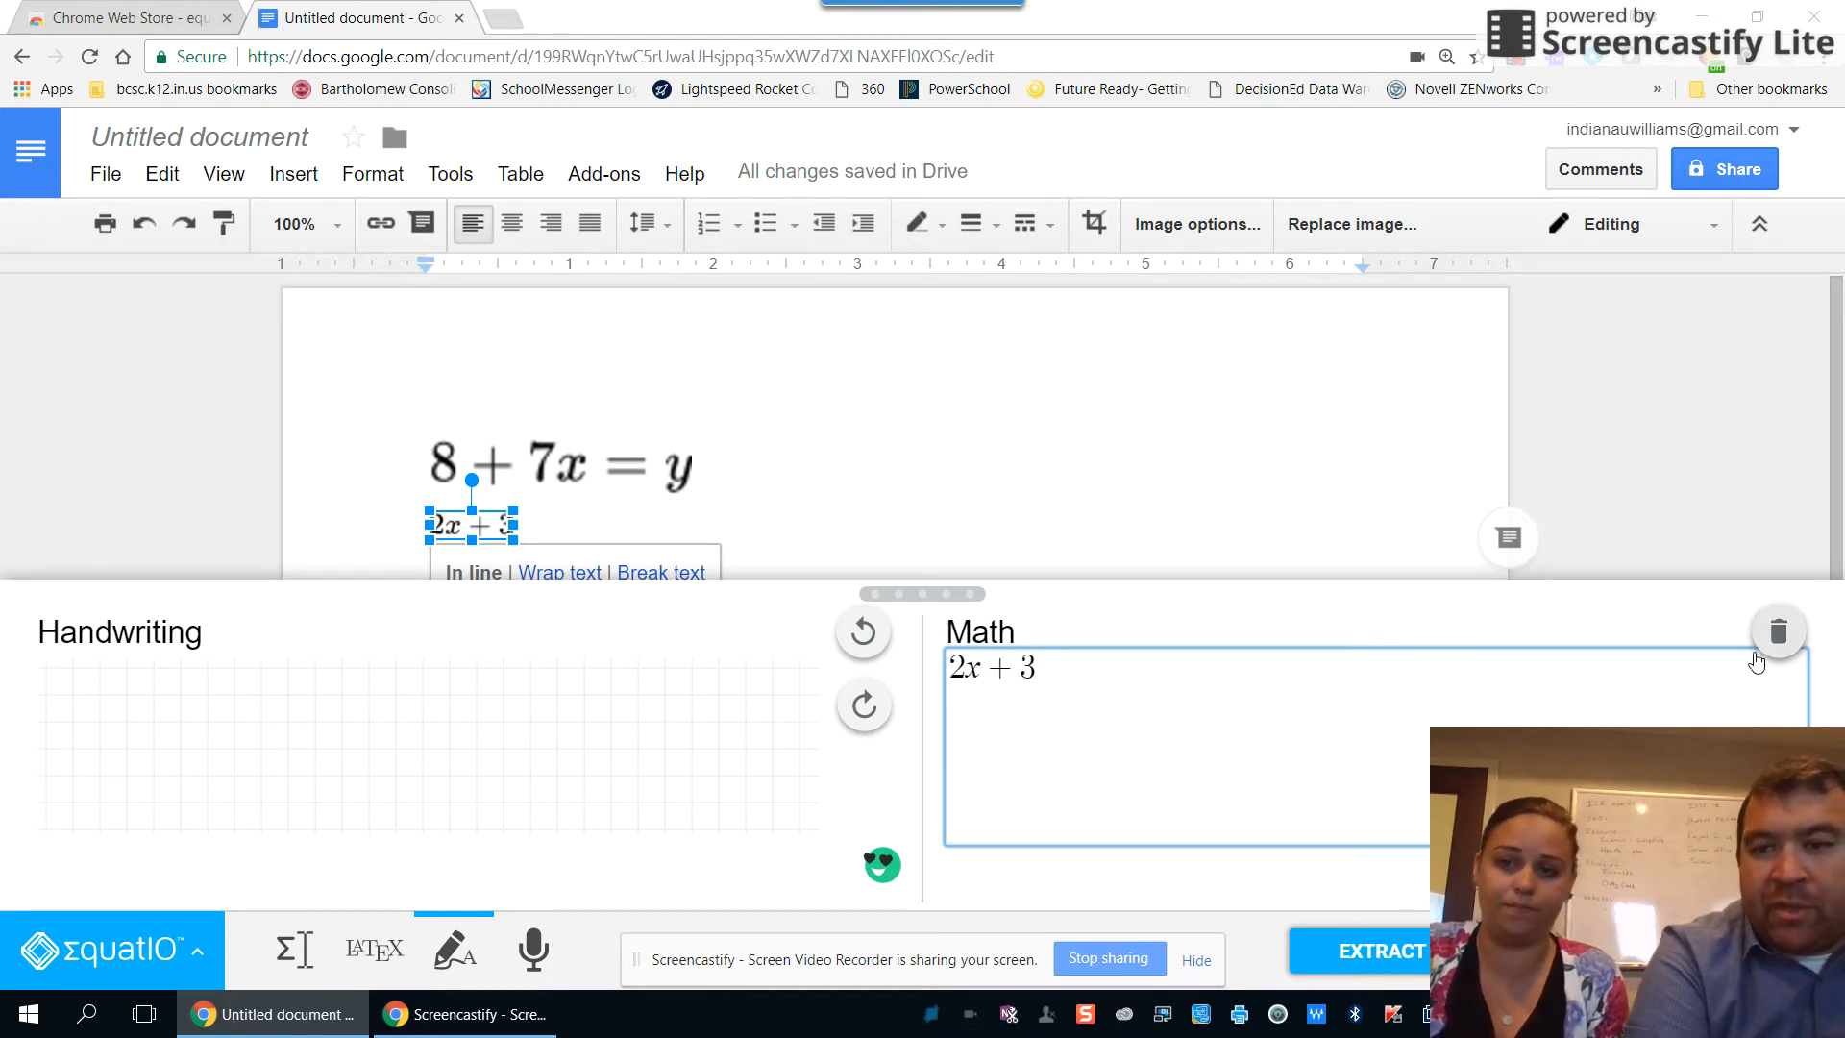
# Clear the math editor and dictate the equation "2x plus 7 equals 8" with speech input.
pyautogui.click(1779, 632)
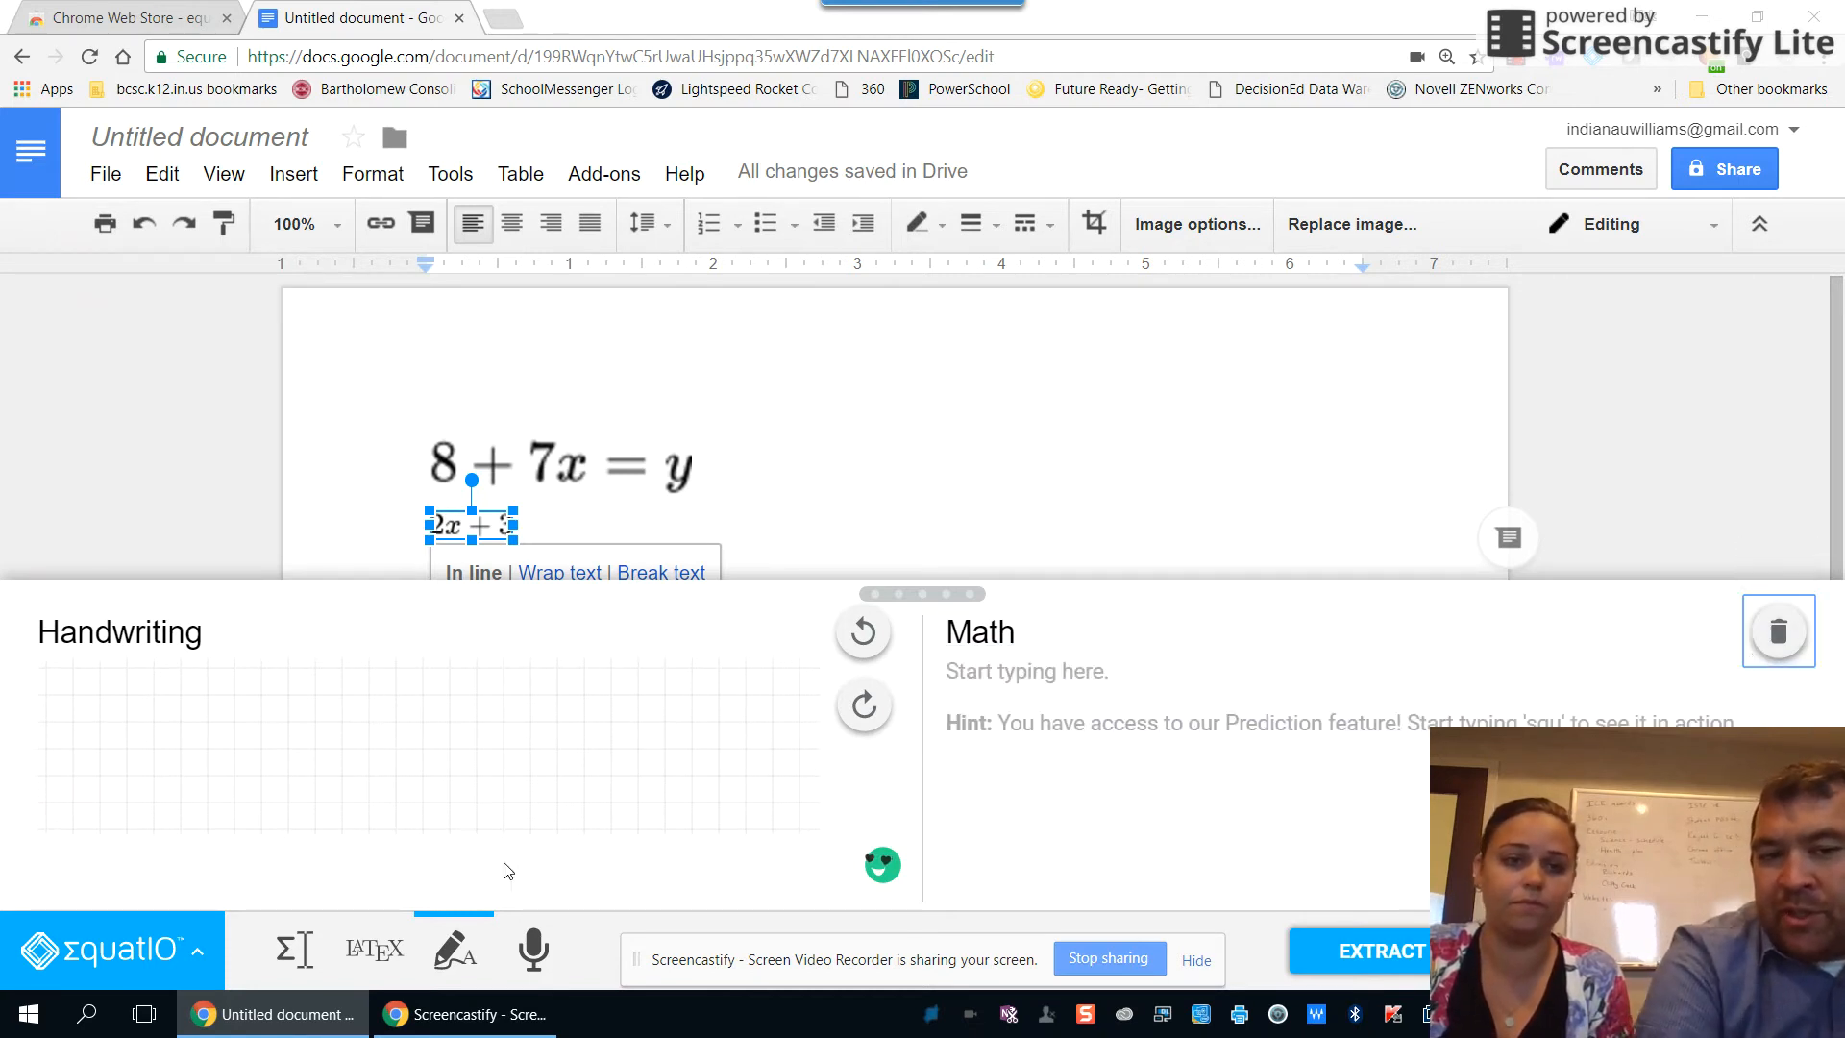
pyautogui.click(531, 946)
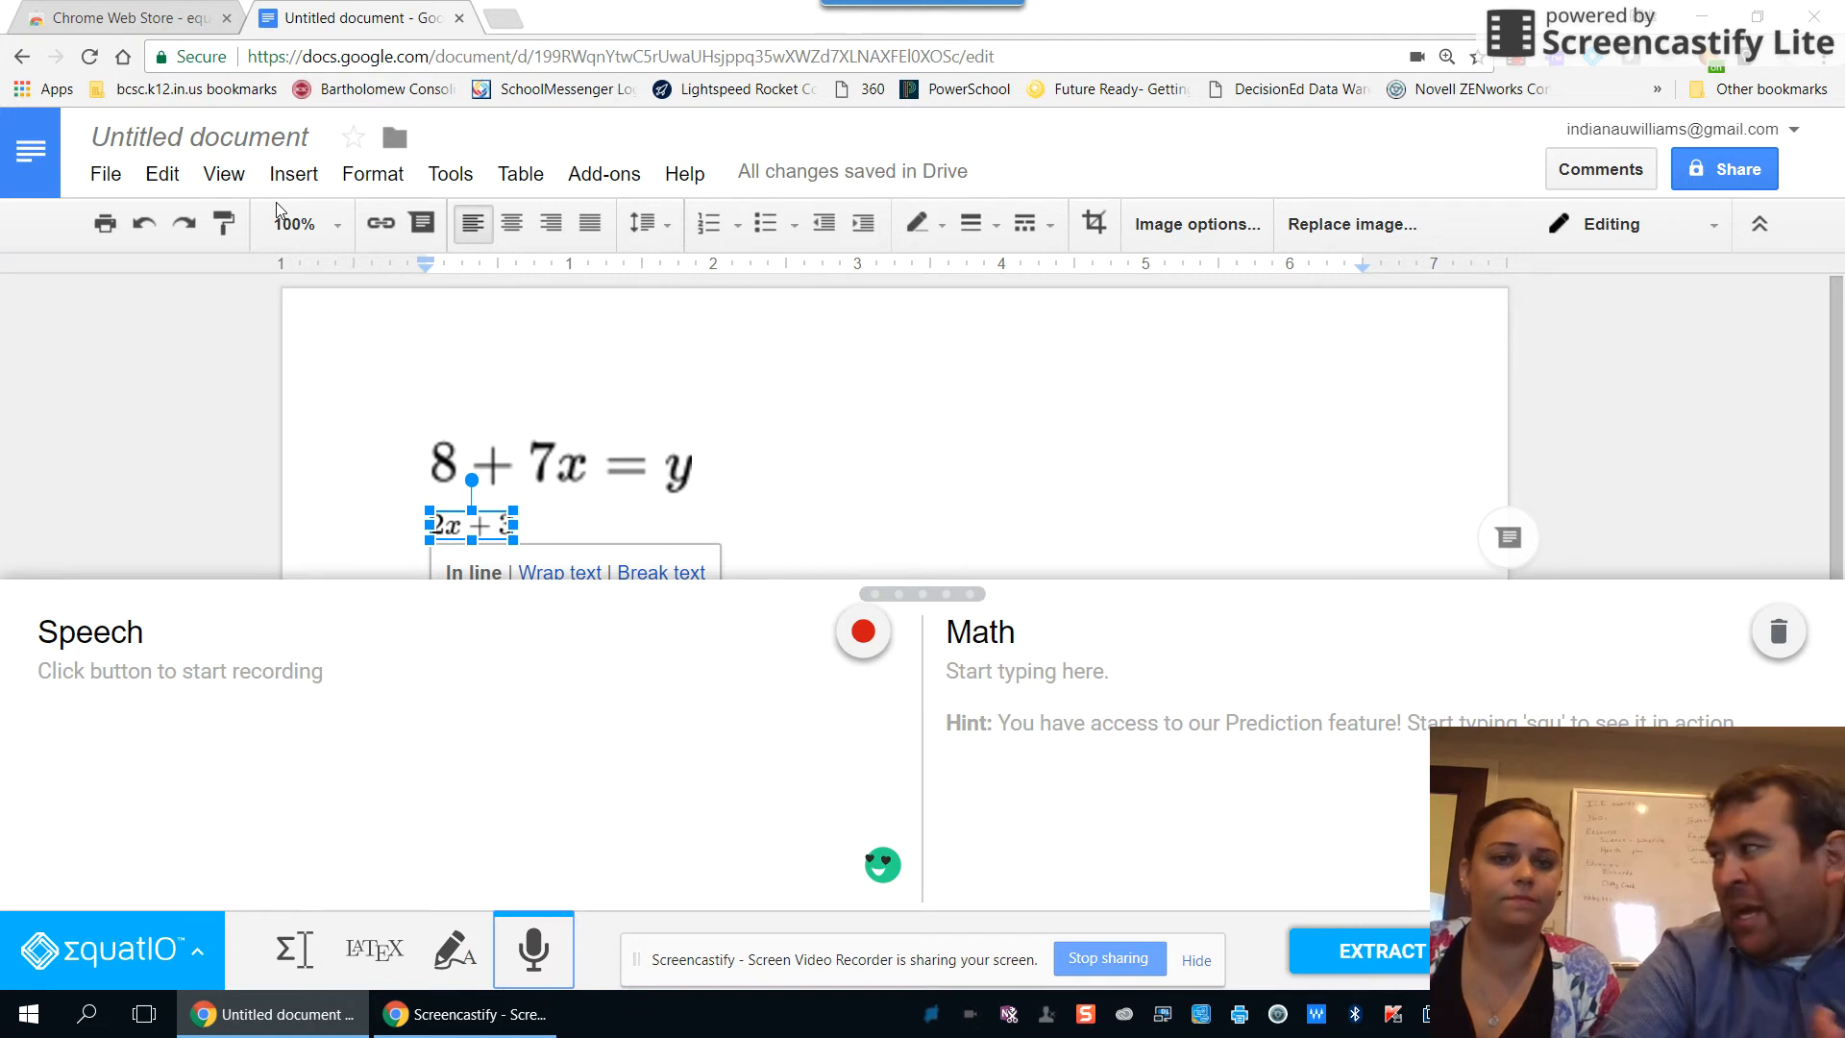
pyautogui.click(851, 636)
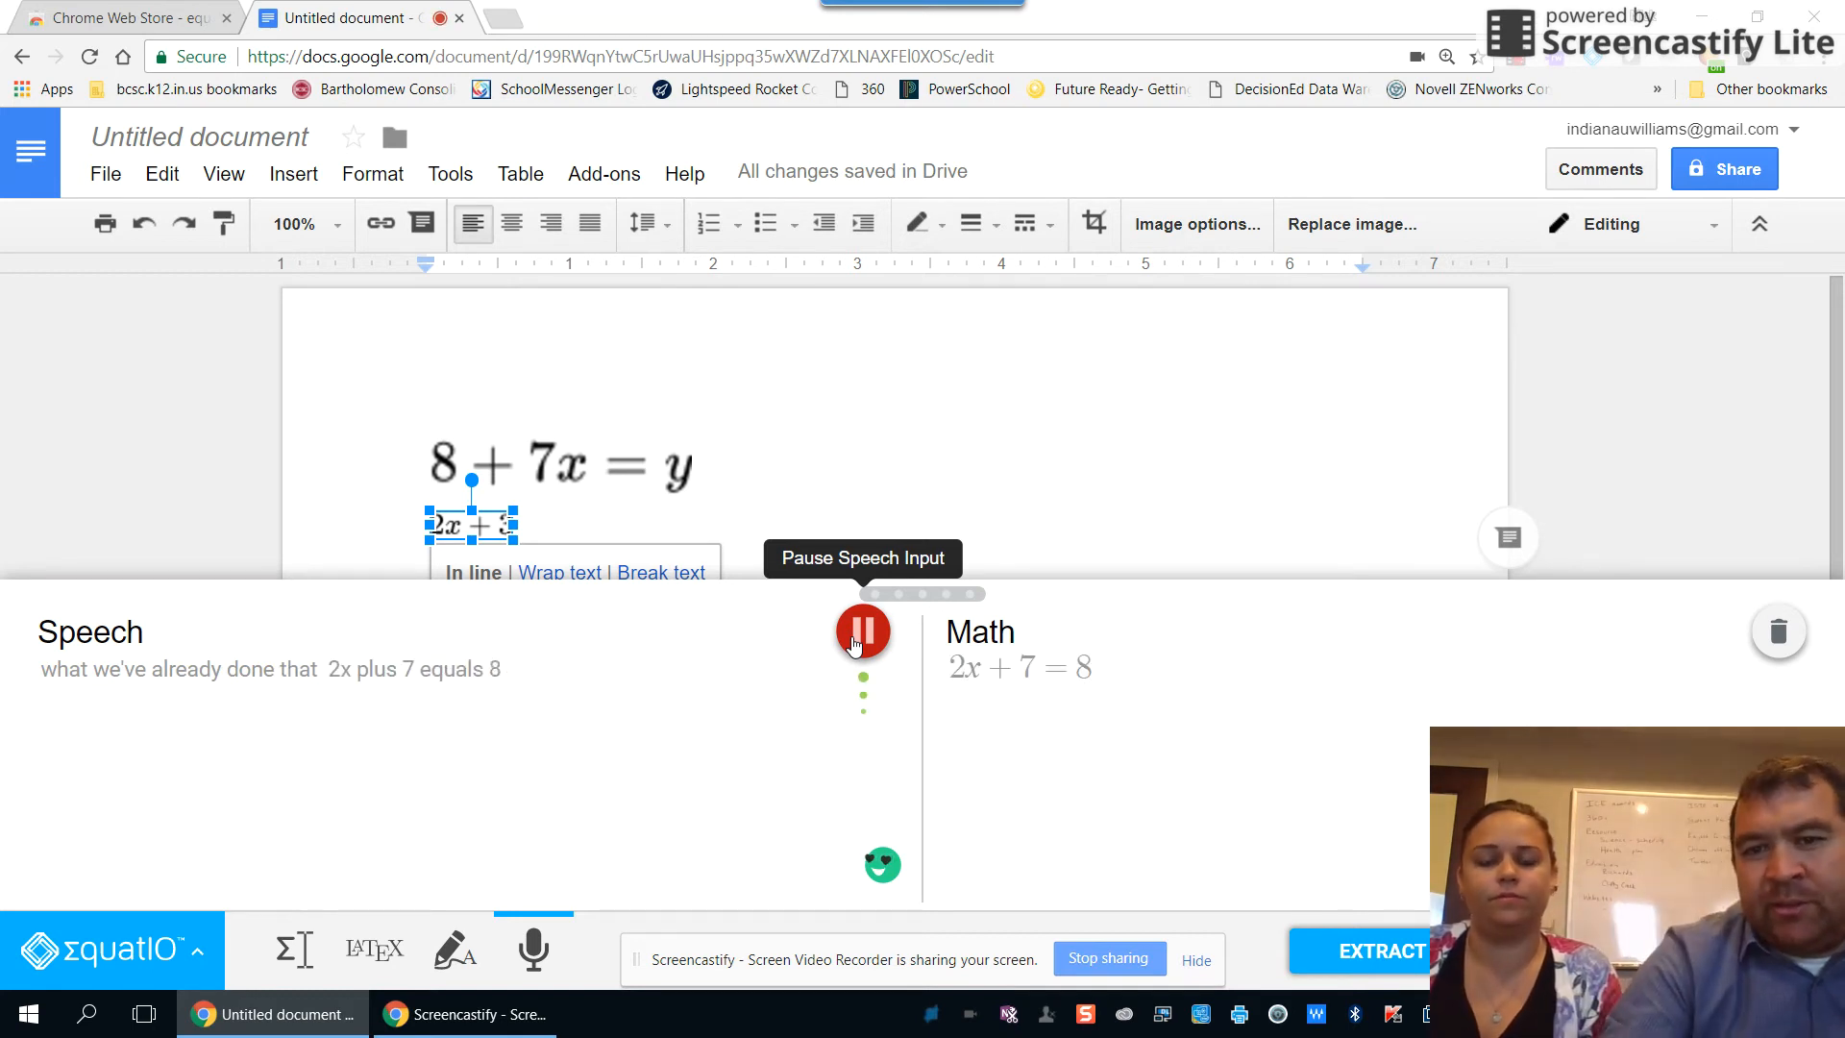
pyautogui.click(863, 632)
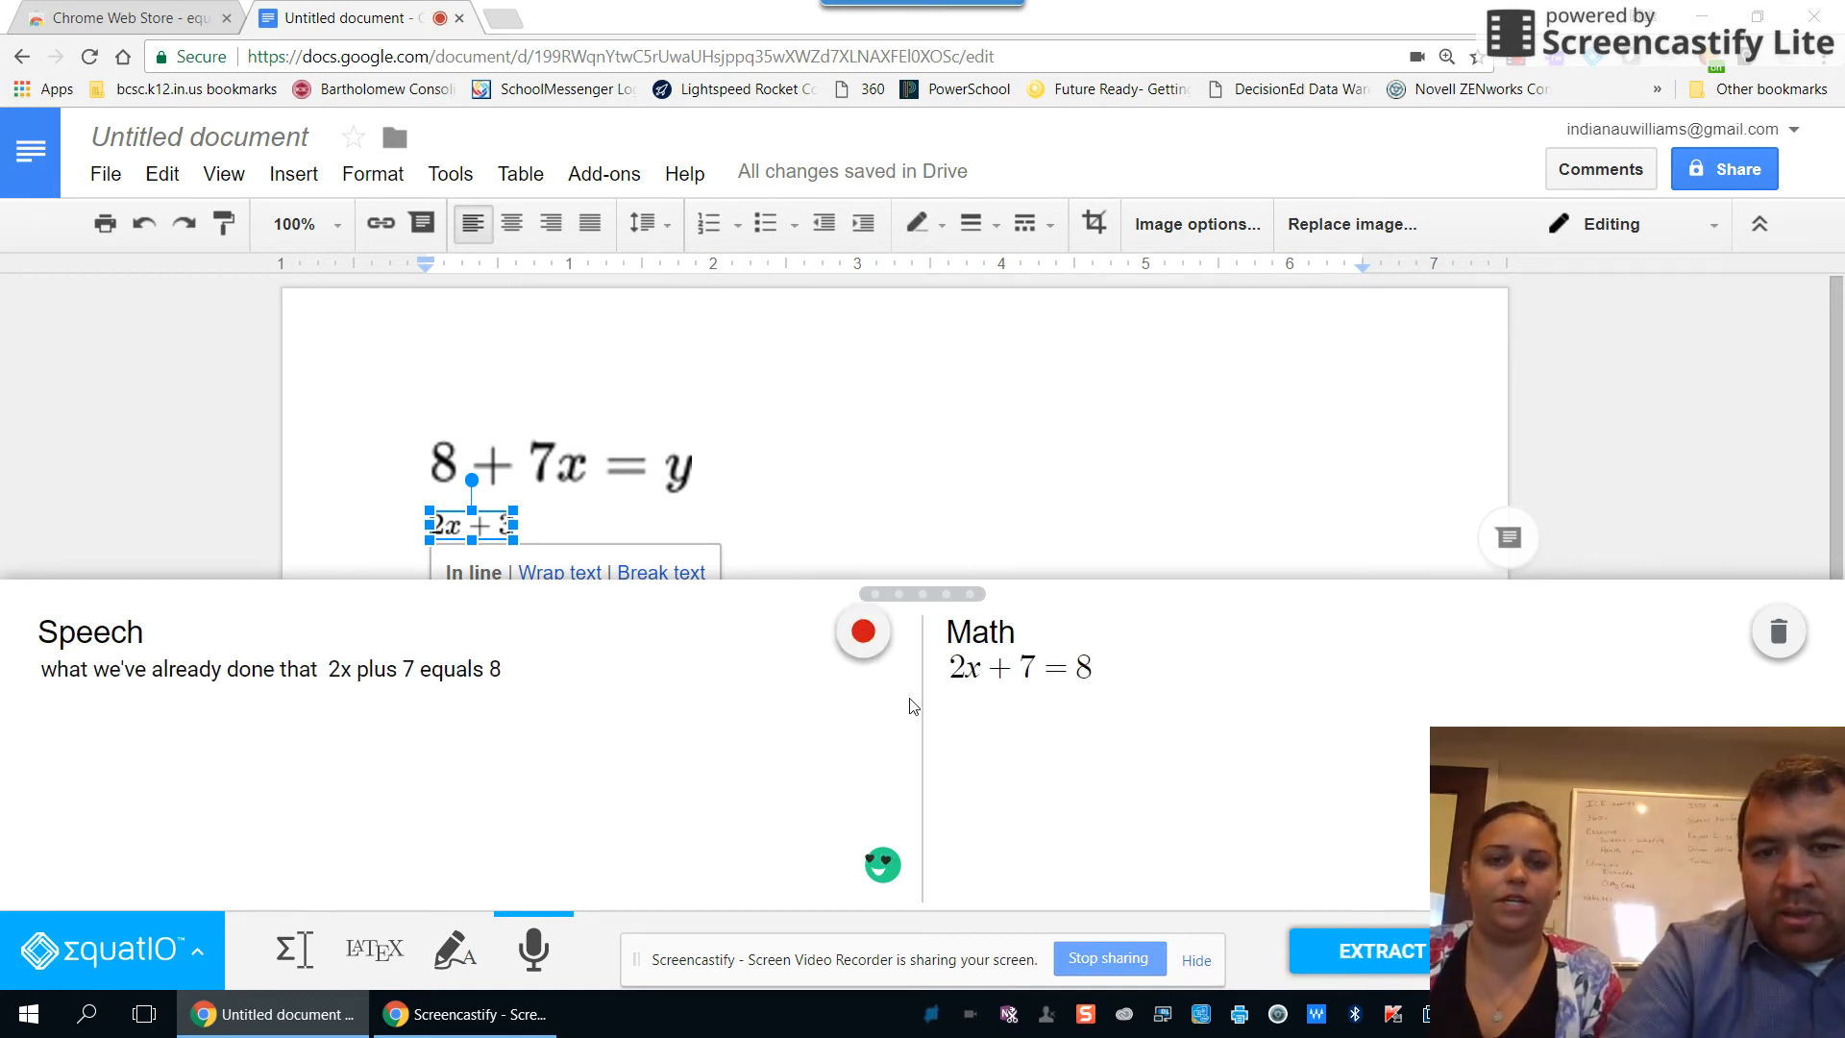